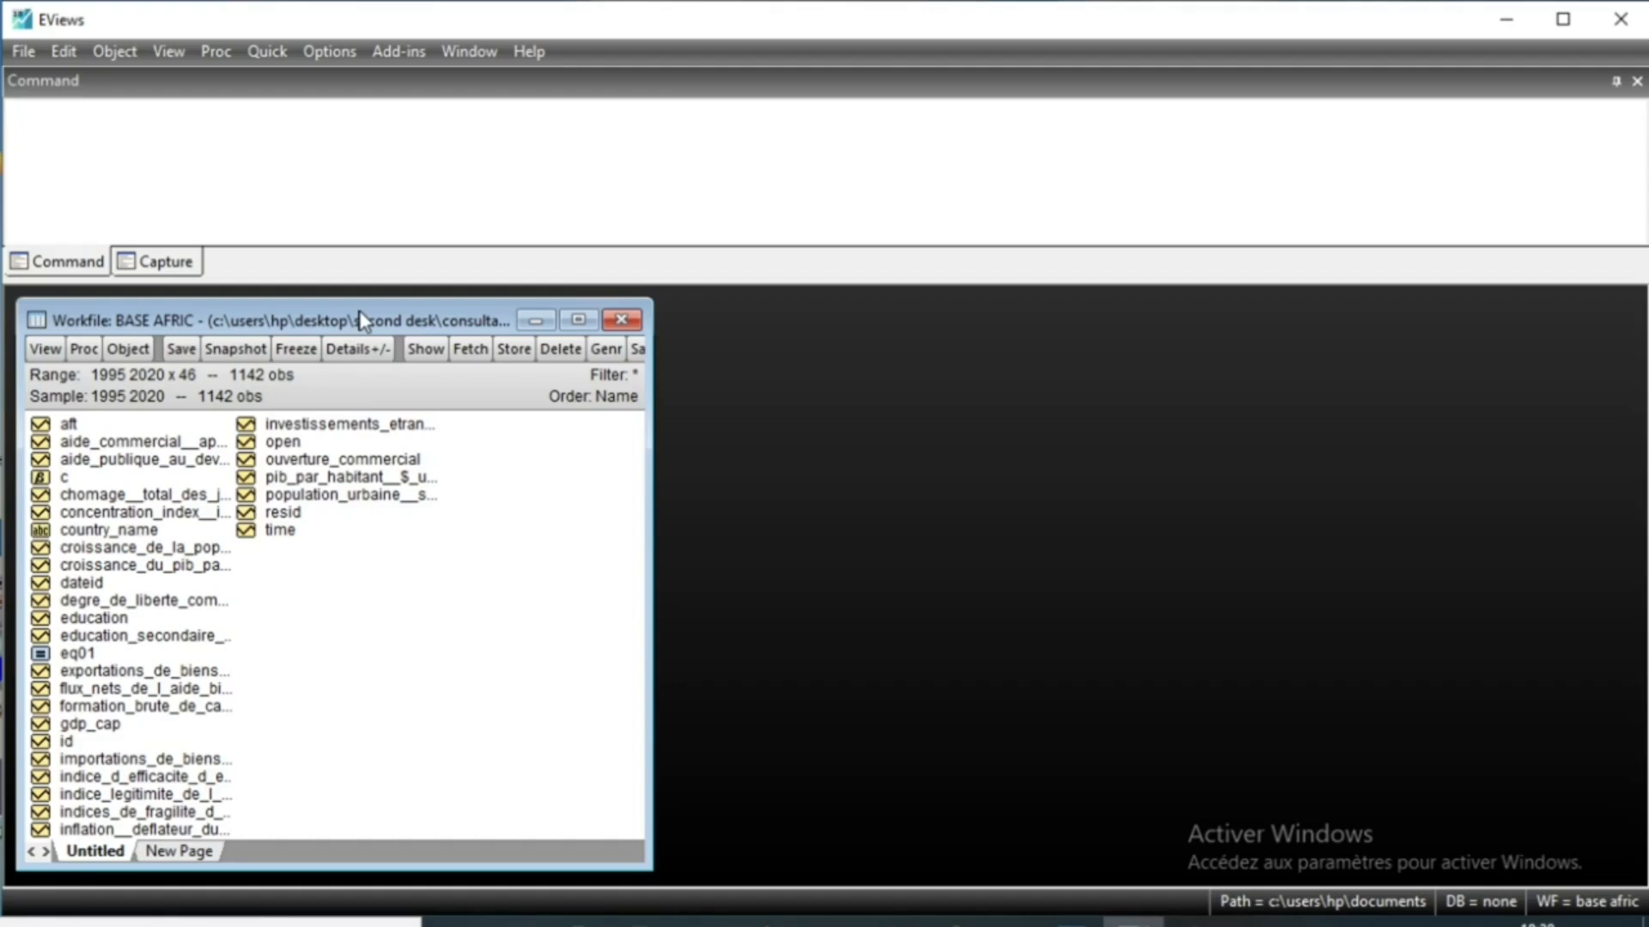
Step: Start a new equation estimation with gdp_cap as dependent variable and open, education and aft as regressors
{"action": "left_click", "coordinate": [267, 51]}
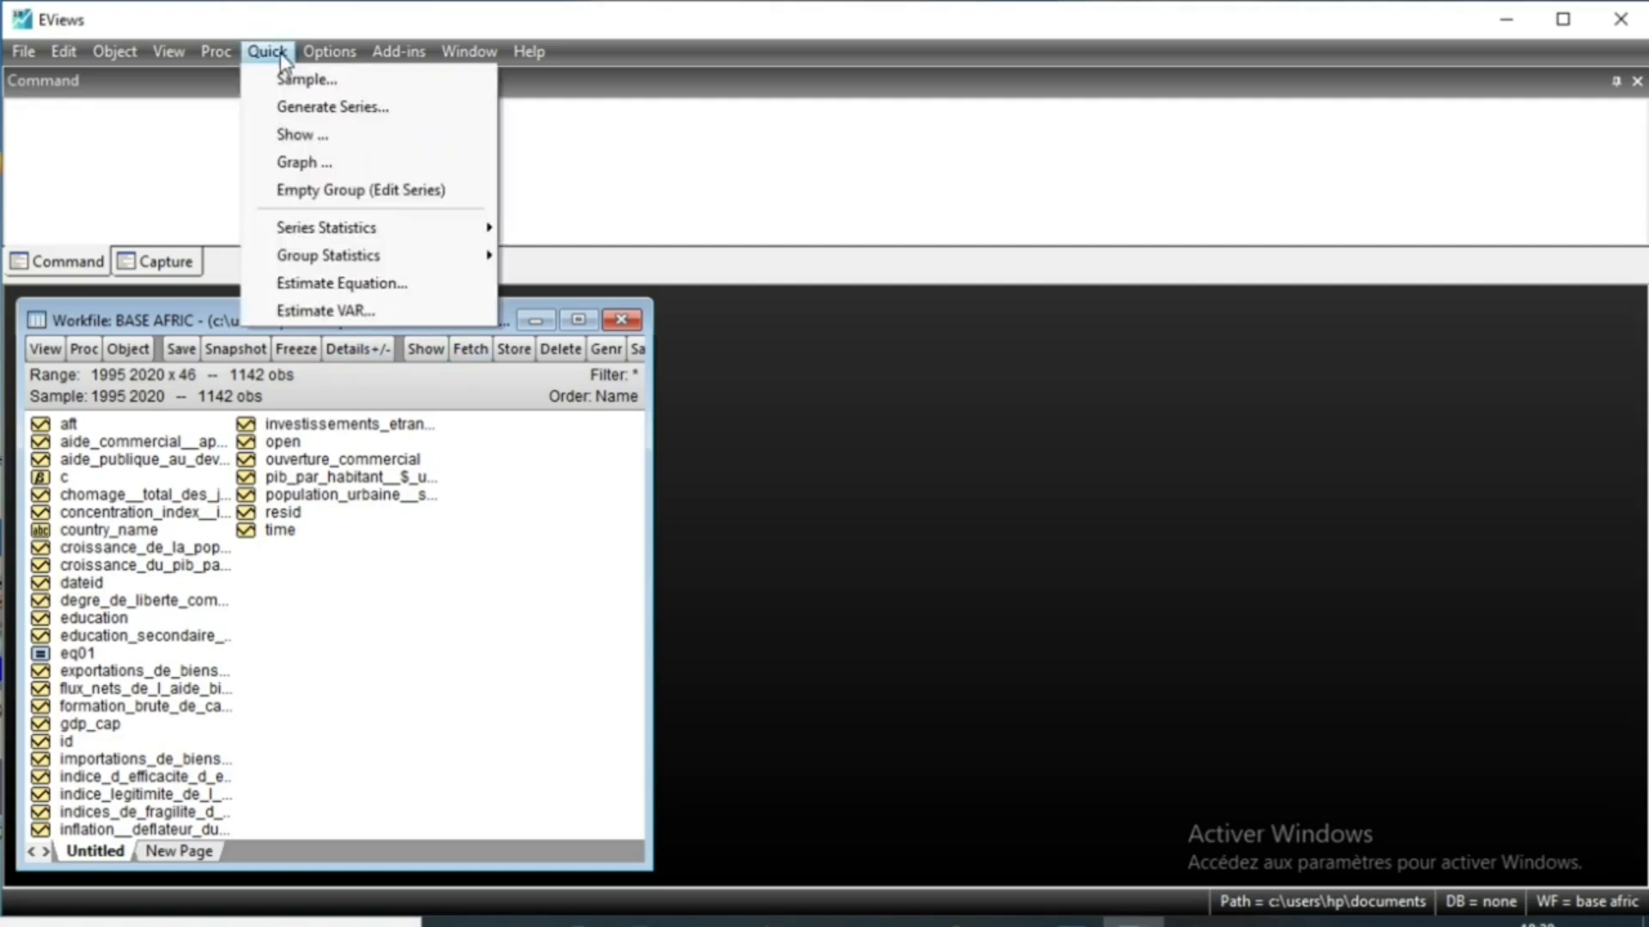
{"action": "left_click", "coordinate": [363, 292]}
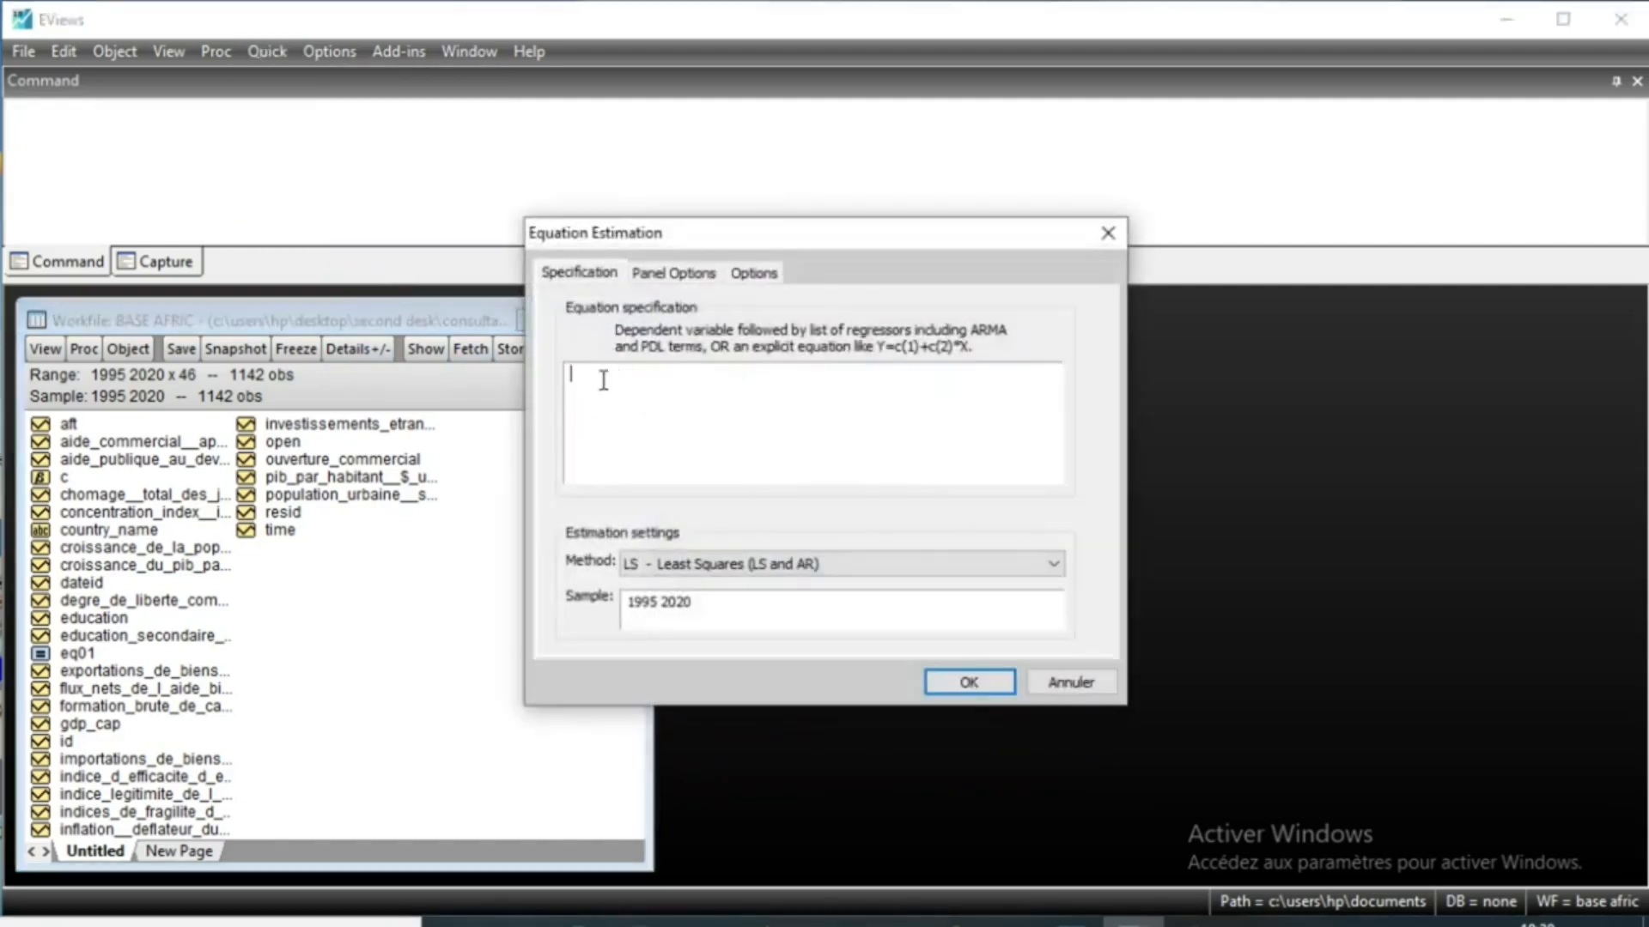
{"action": "type", "text": "Gd"}
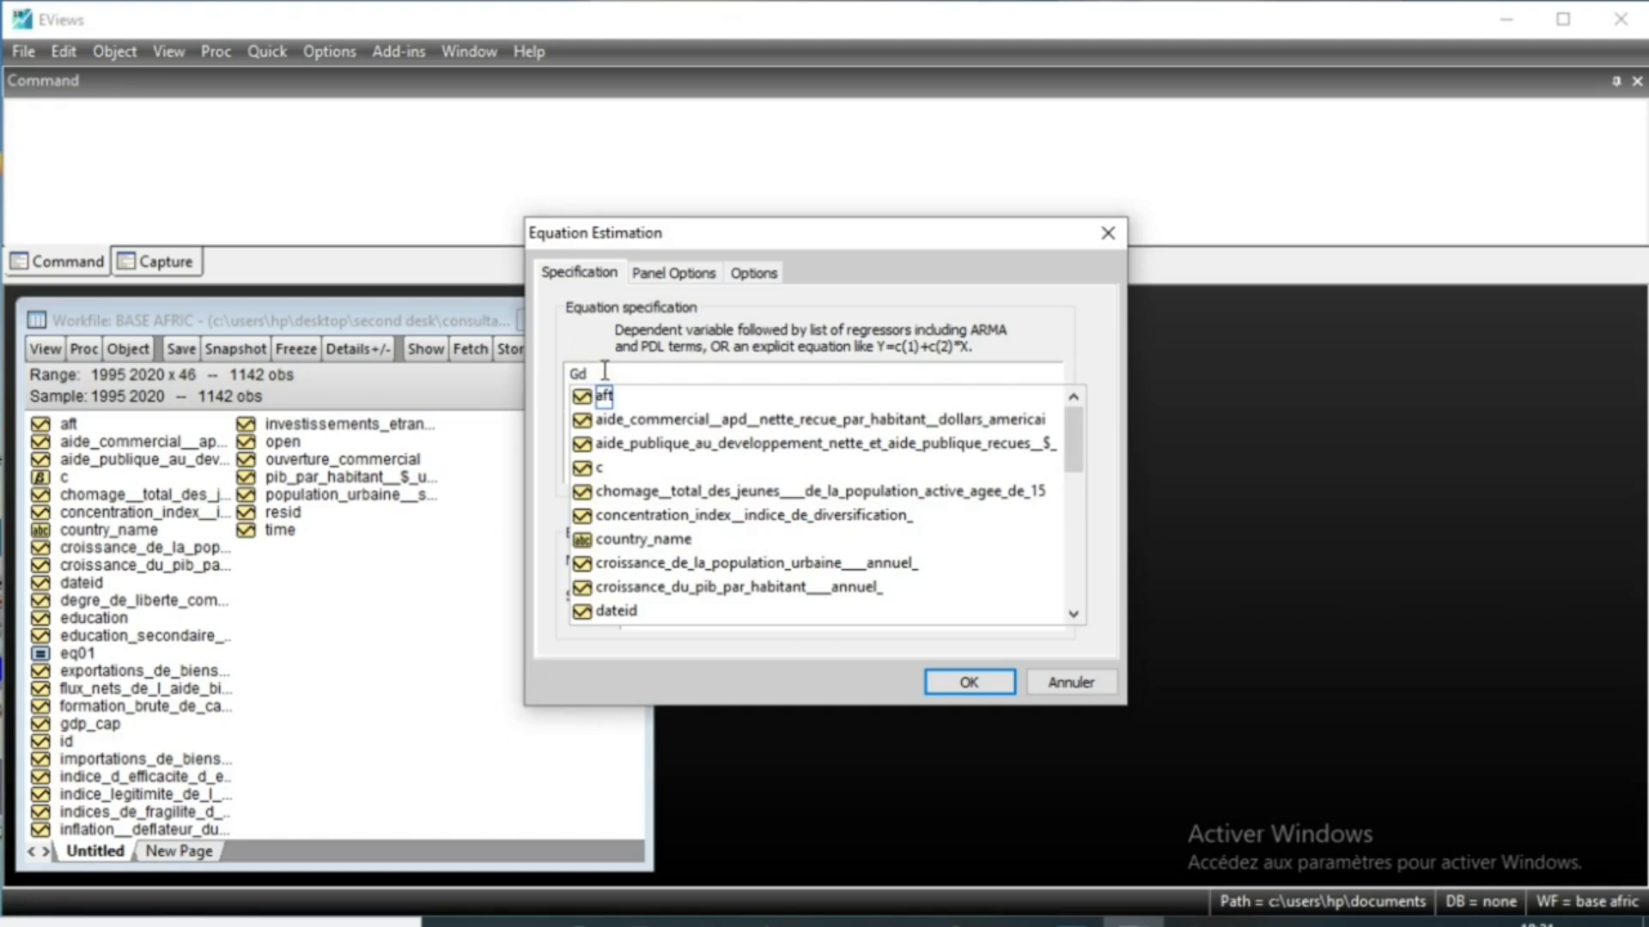
{"action": "type", "text": "p p_cap"}
{"action": "key", "text": "Return"}
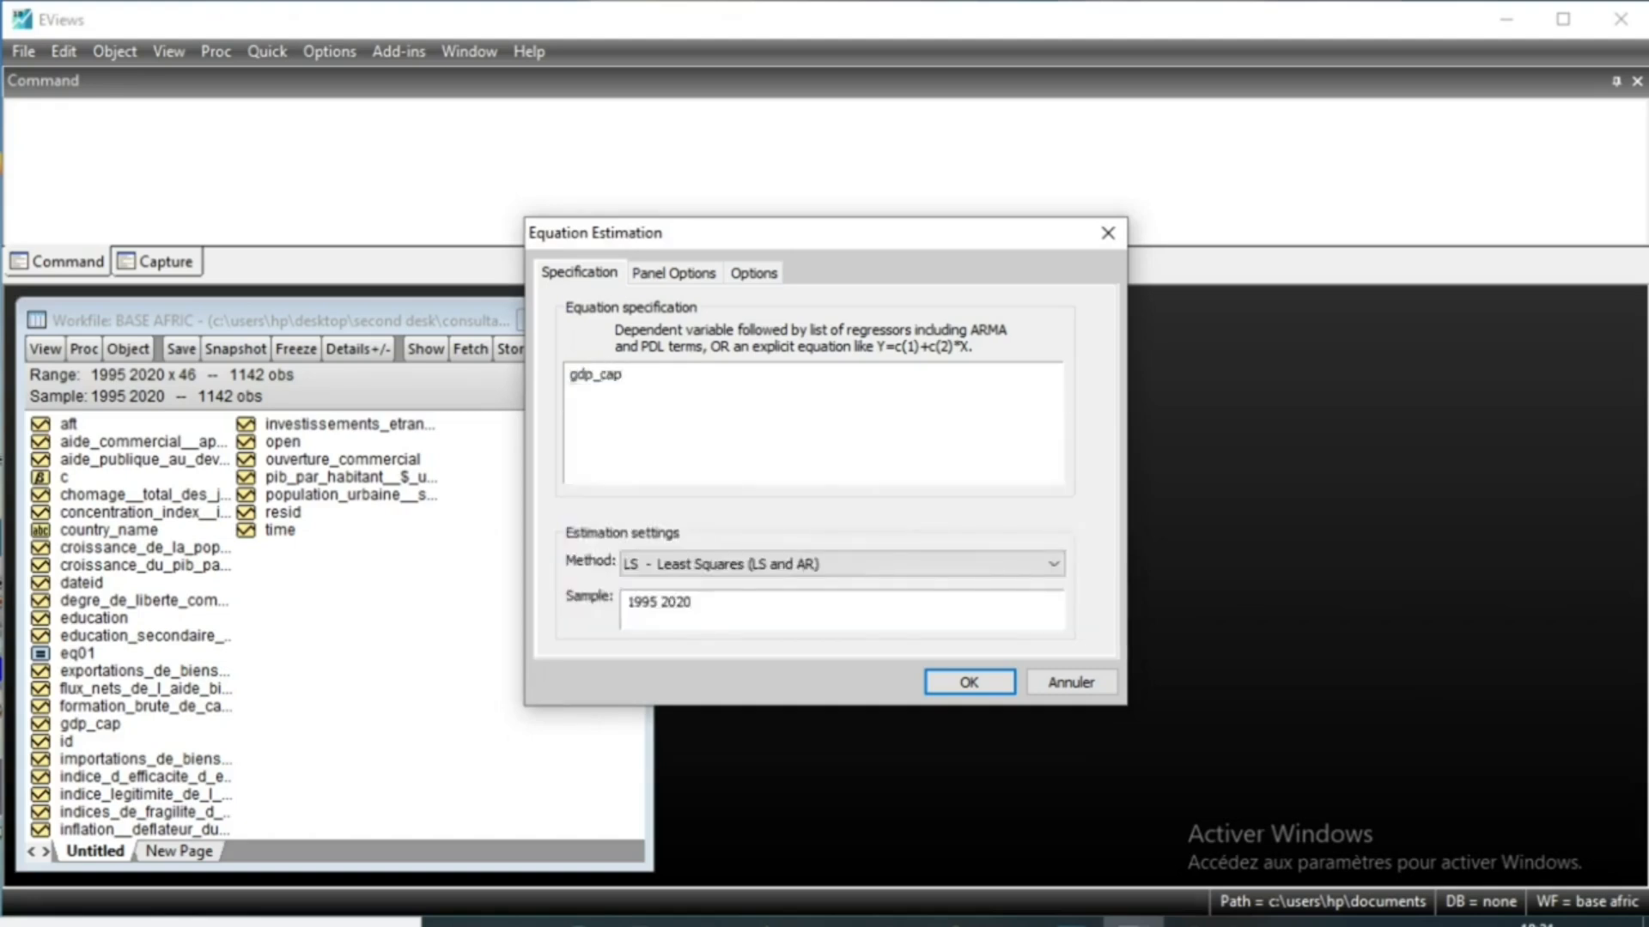
{"action": "type", "text": "op"}
{"action": "key", "text": "Return"}
{"action": "type", "text": "education aft"}
{"action": "key", "text": "Return"}
Step: Copy the regressors open education aft and set the estimation method to GMM/DPD - Generalized Method of Moments / Dynamic Panel Data
{"action": "left_click_drag", "start_coordinate": [740, 375], "coordinate": [631, 382]}
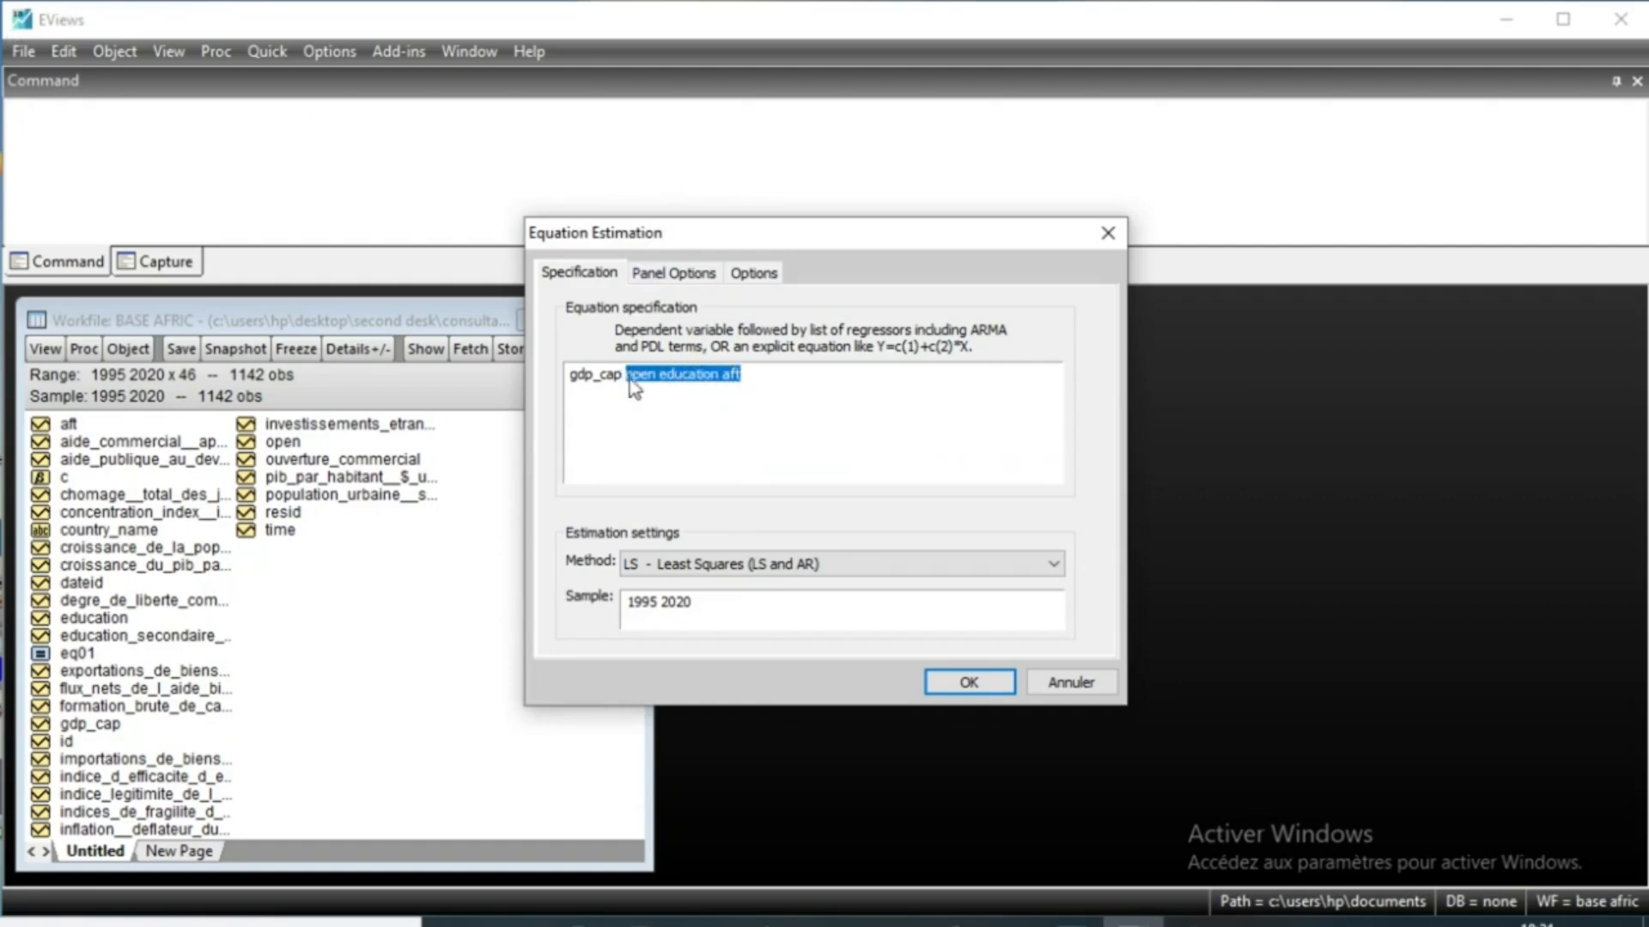
{"action": "right_click", "coordinate": [667, 388]}
{"action": "left_click", "coordinate": [718, 493]}
{"action": "left_click", "coordinate": [661, 564]}
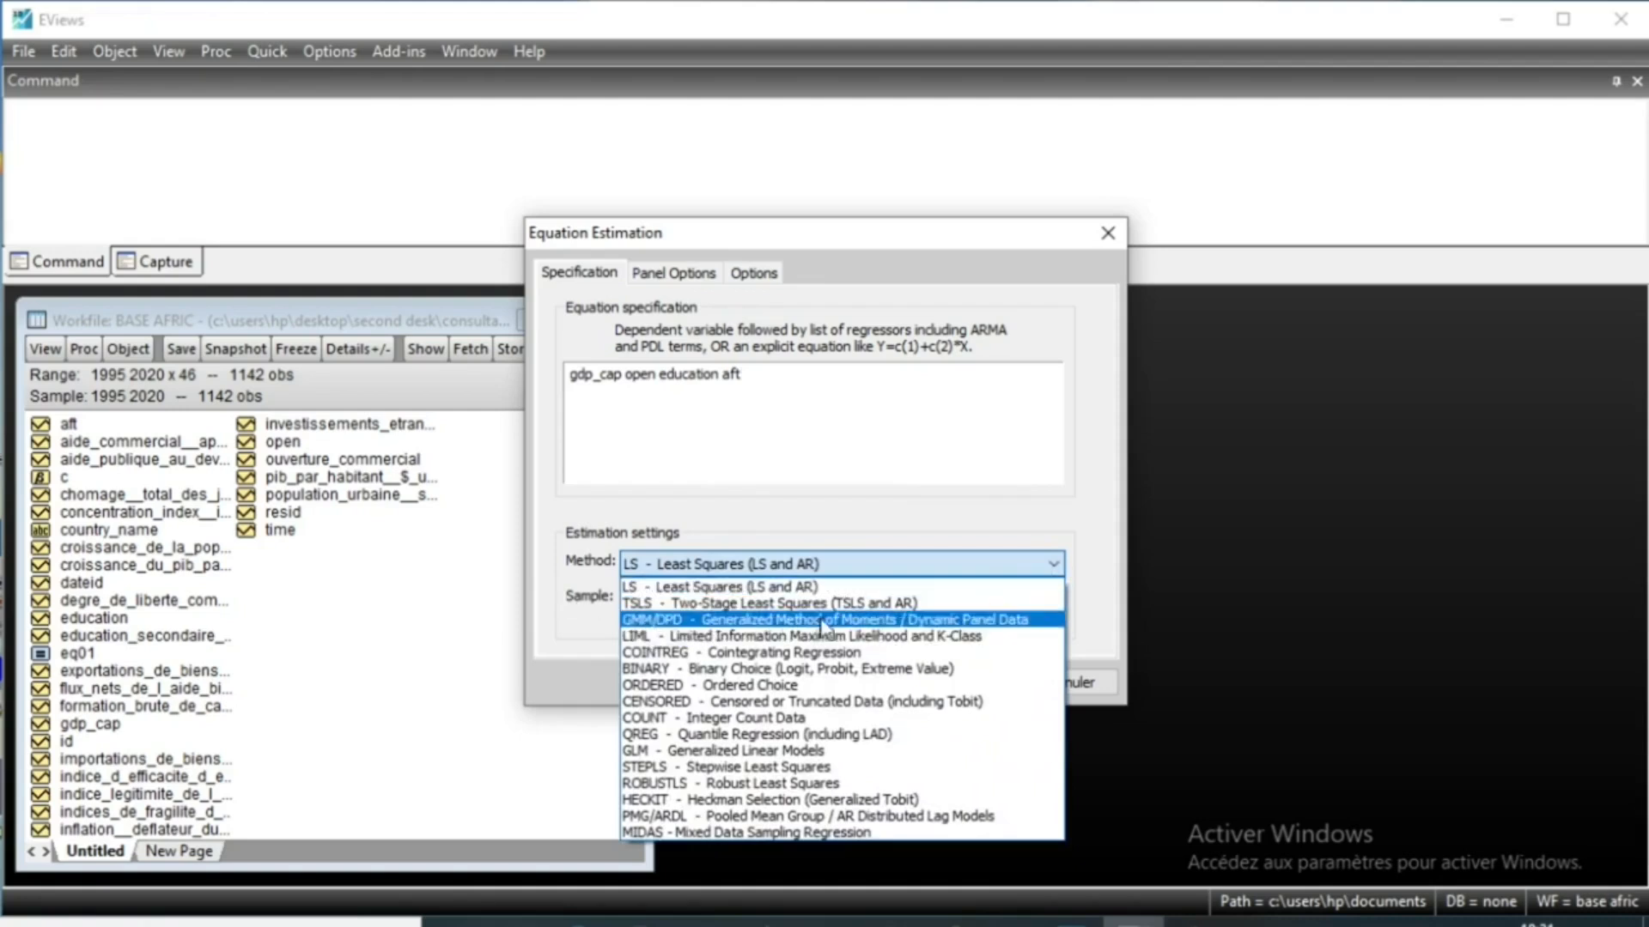
{"action": "left_click", "coordinate": [983, 619]}
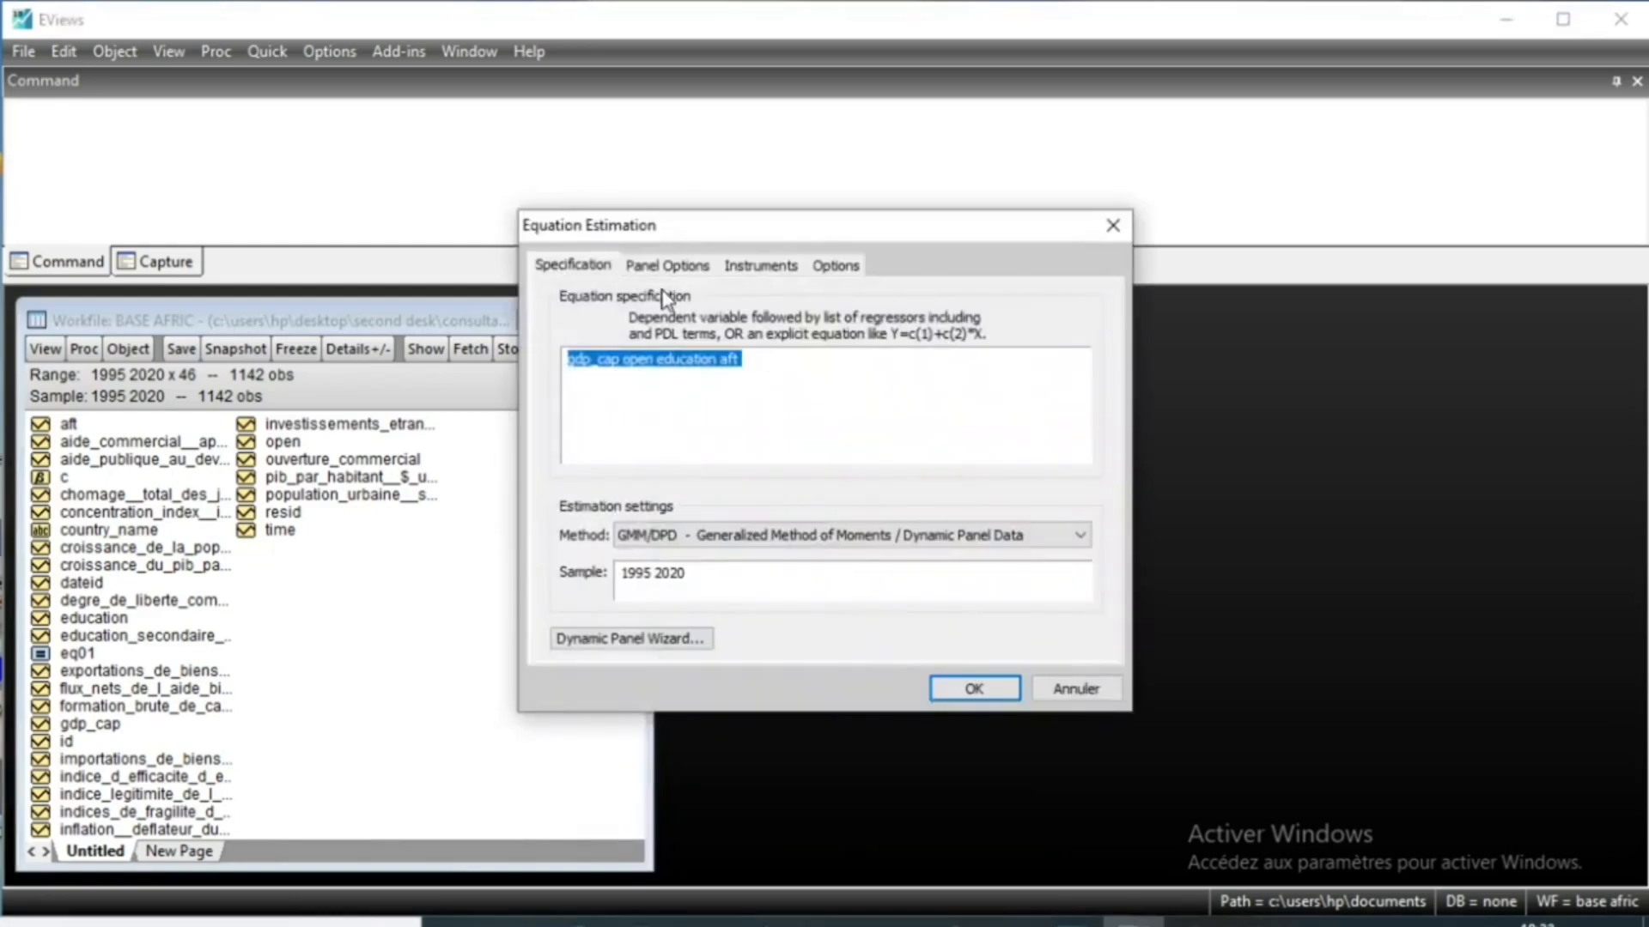
Step: Copy the regressors open education aft from the equation specification into the instrument list
{"action": "left_click", "coordinate": [781, 268]}
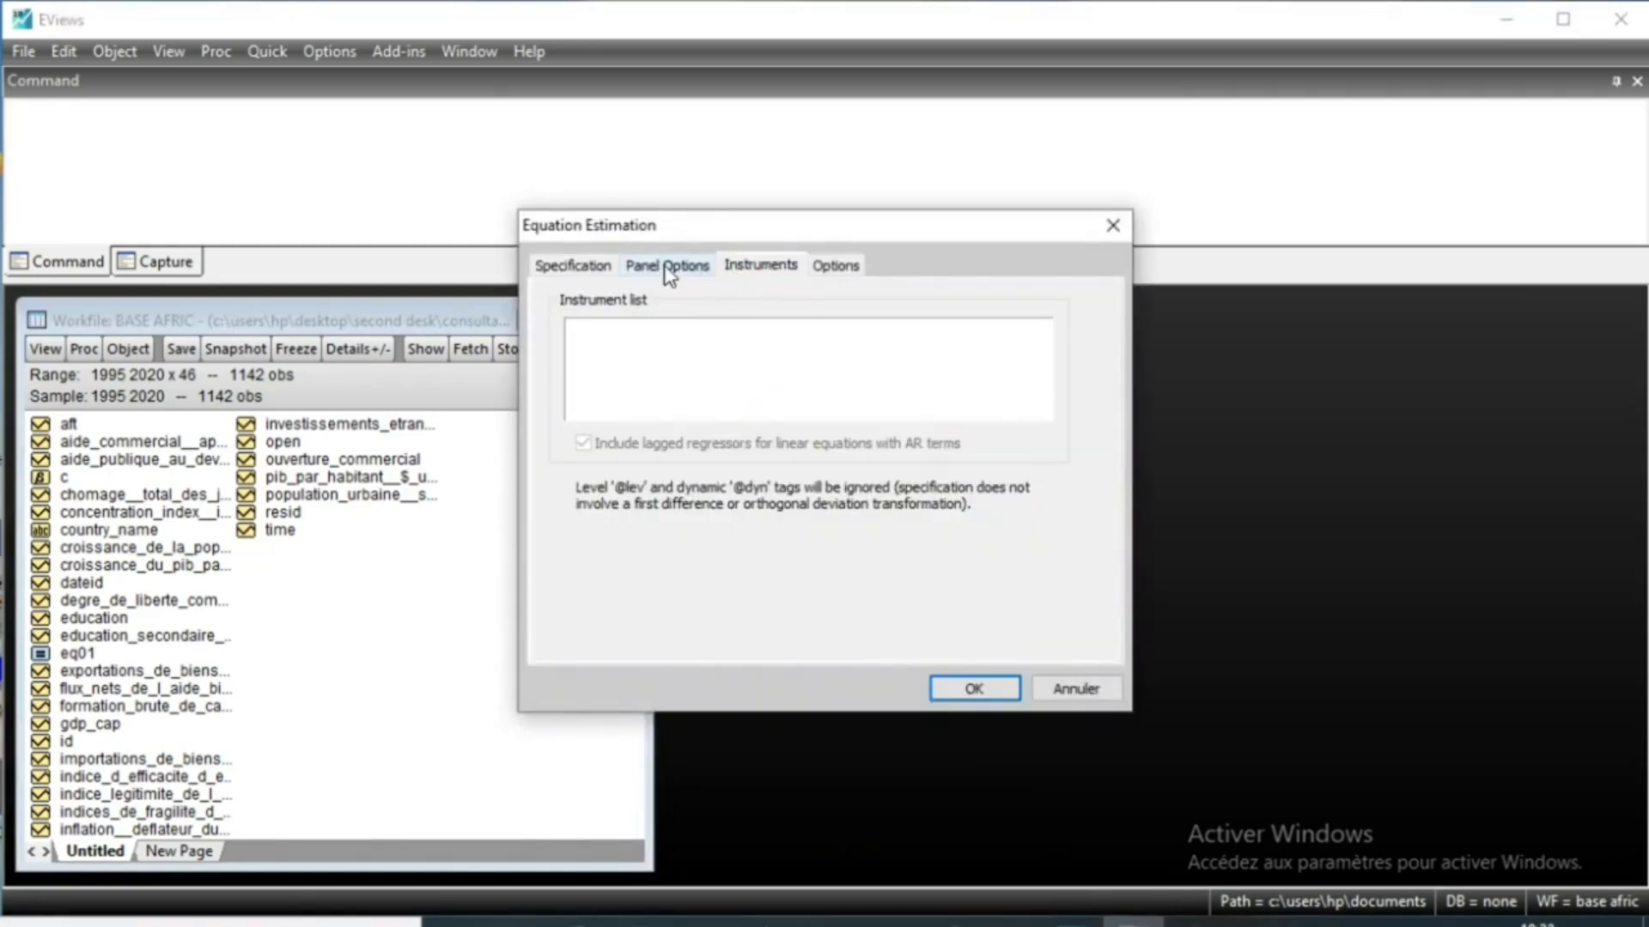
{"action": "left_click", "coordinate": [575, 267]}
{"action": "left_click", "coordinate": [751, 367]}
{"action": "left_click_drag", "start_coordinate": [745, 358], "coordinate": [622, 360]}
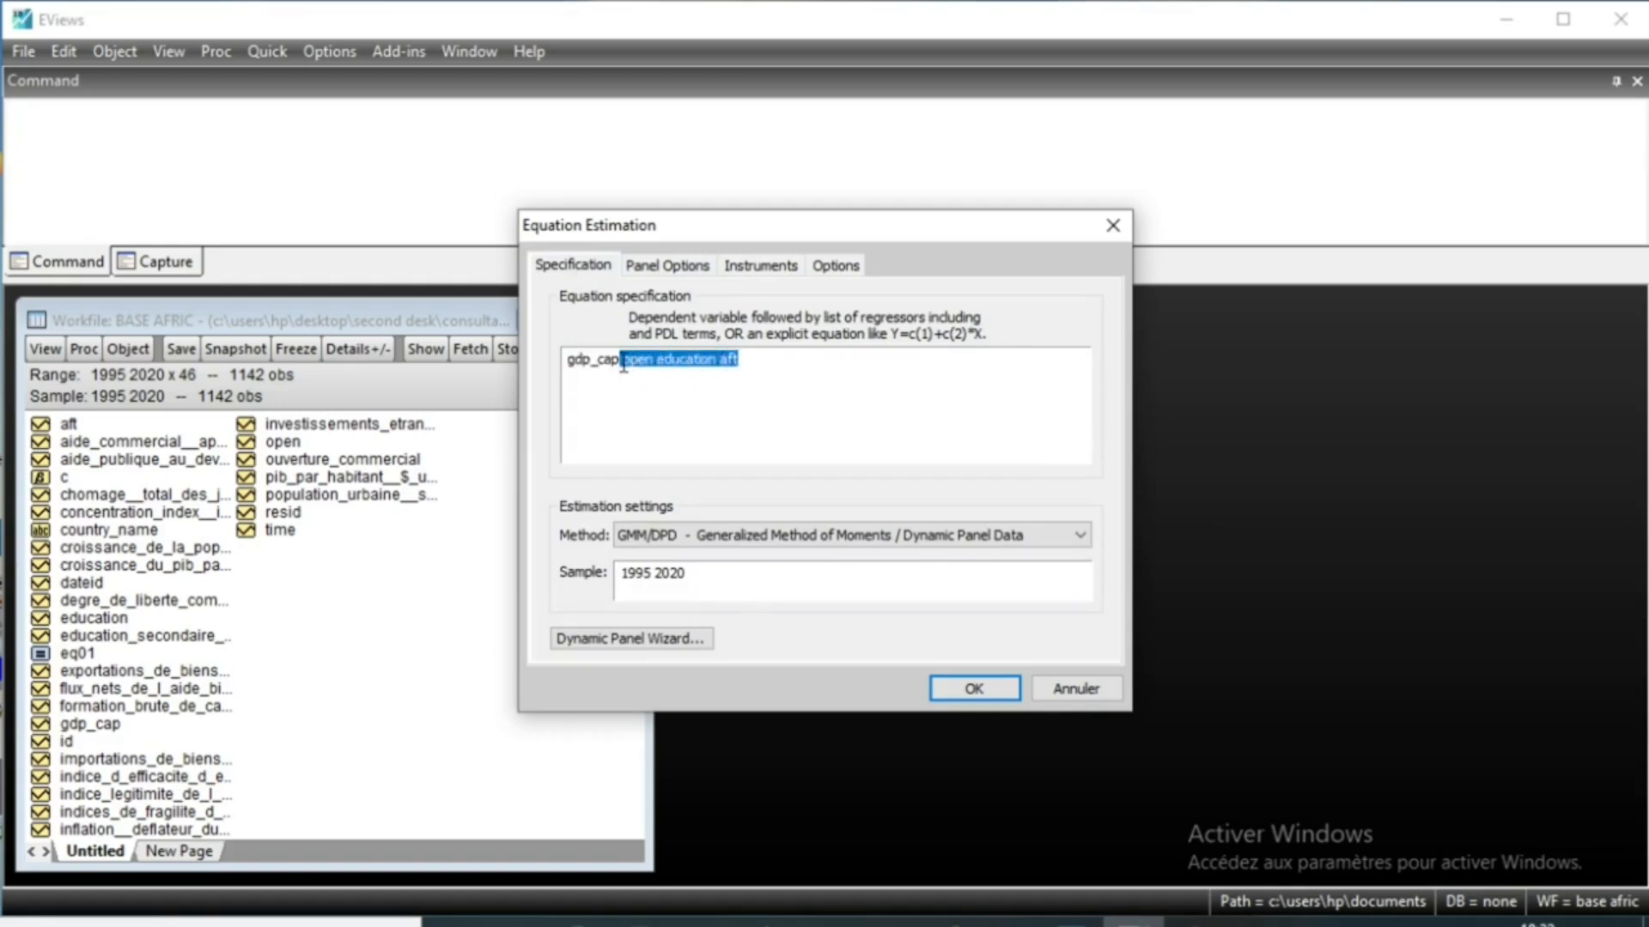
{"action": "right_click", "coordinate": [684, 371]}
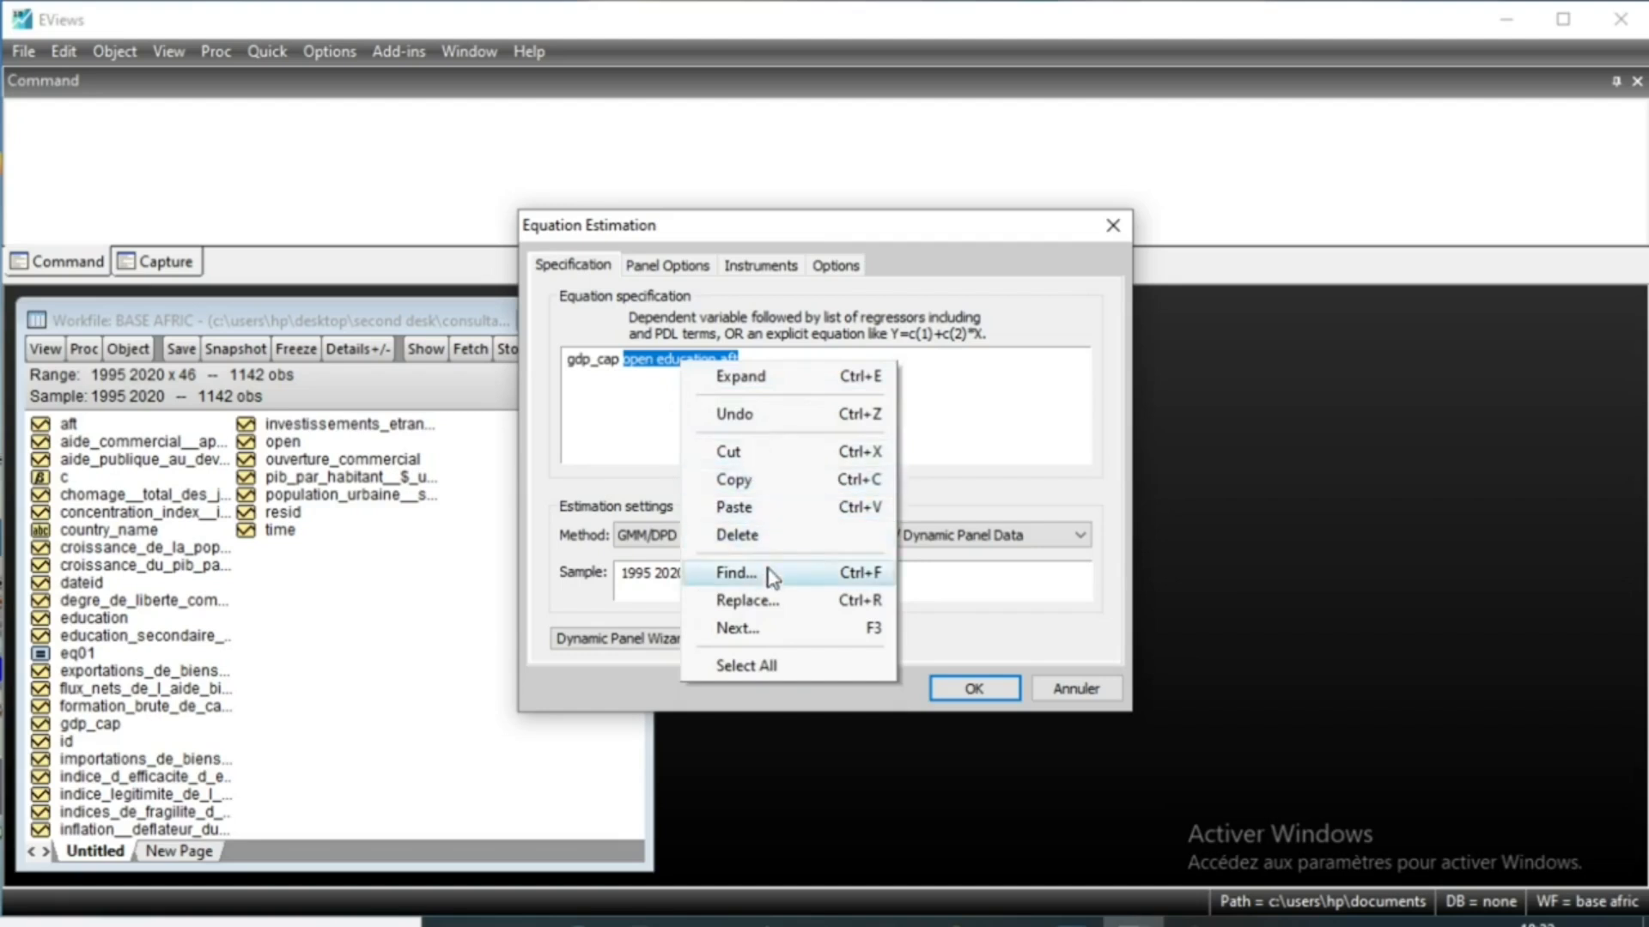
{"action": "left_click", "coordinate": [736, 479]}
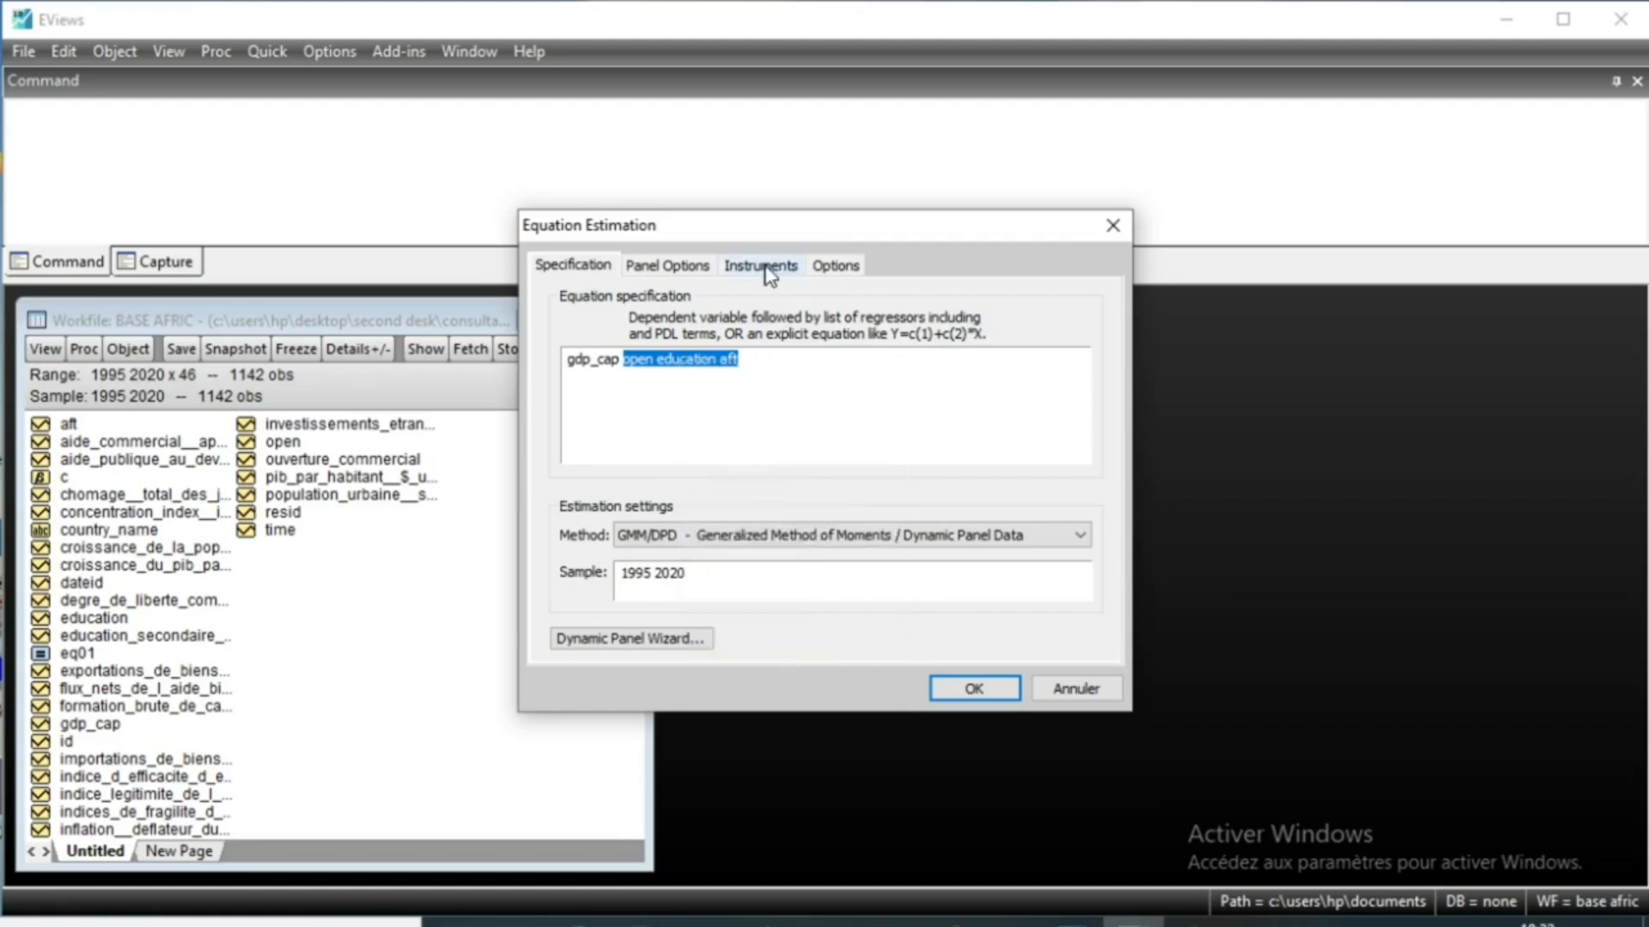
{"action": "left_click", "coordinate": [774, 273]}
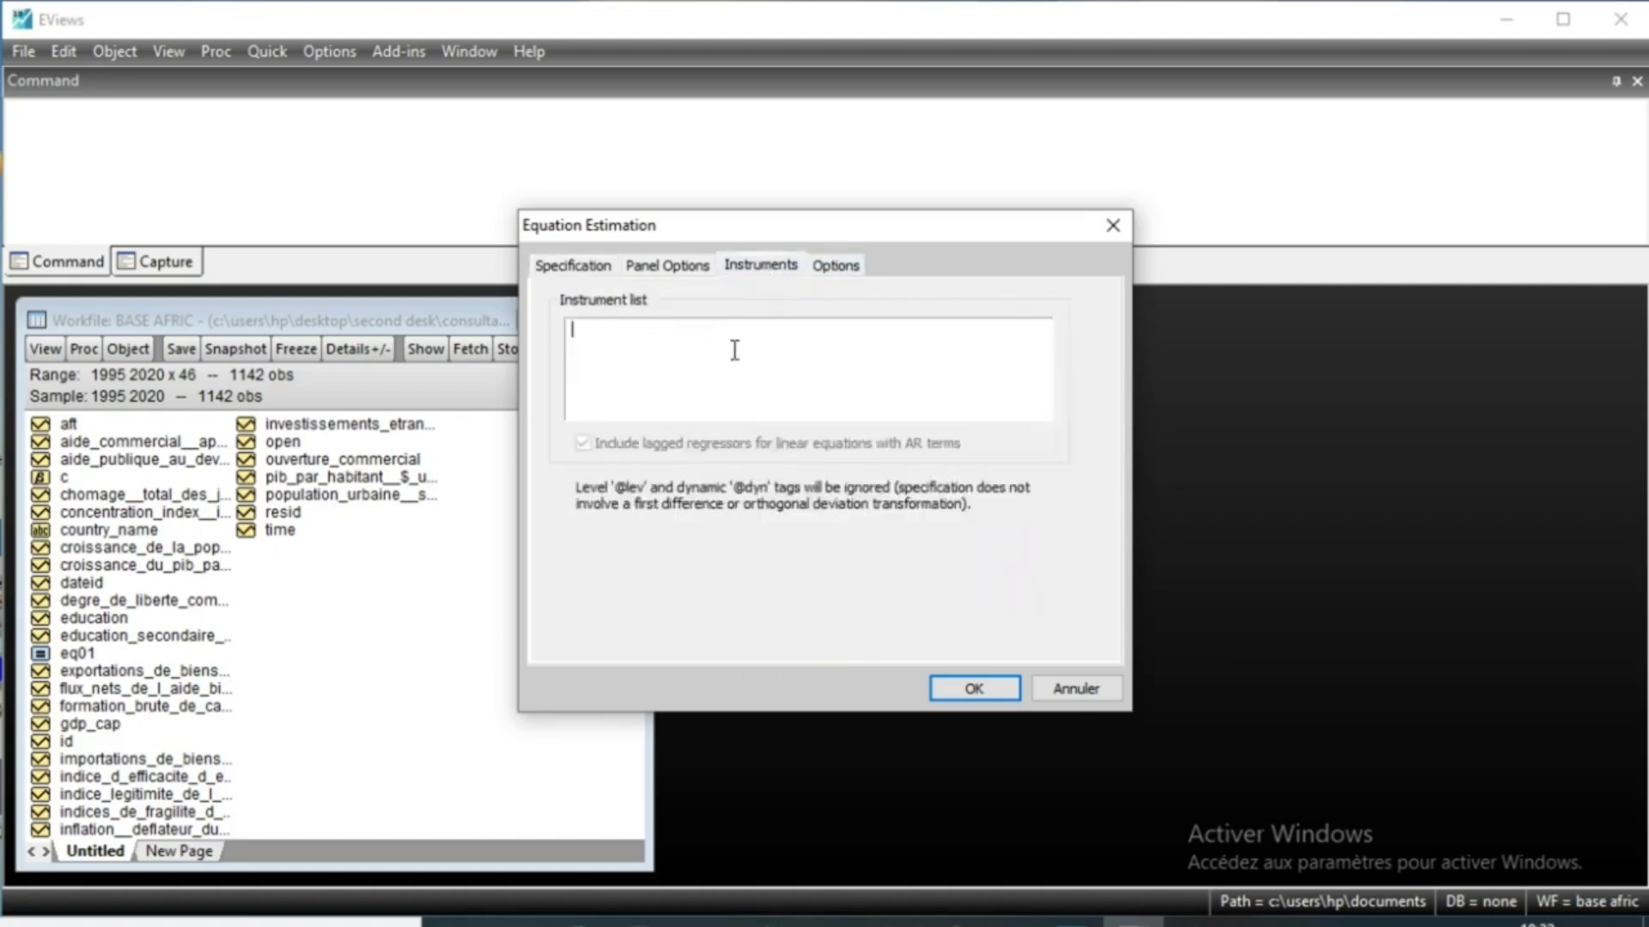
{"action": "left_click", "coordinate": [687, 333]}
{"action": "key", "text": "ctrl+v"}
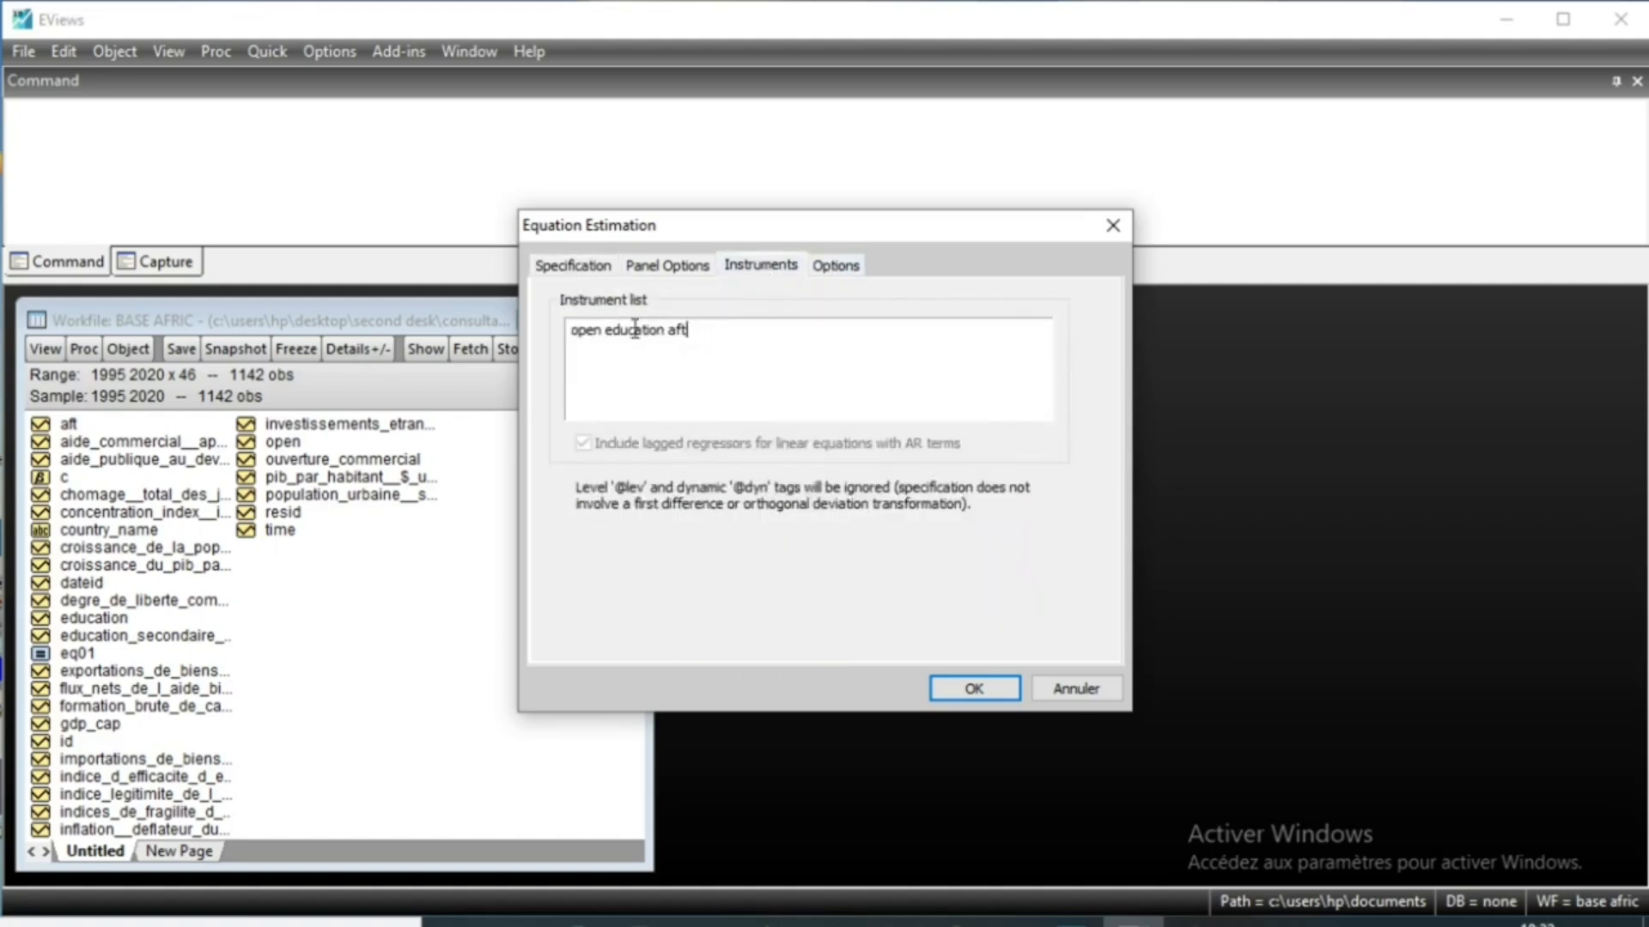
Step: Lag each instrument by one period as open(-1) education(-1) aft(-1), and run the GMM estimation
{"action": "left_click", "coordinate": [601, 329]}
{"action": "type", "text": "(-1)"}
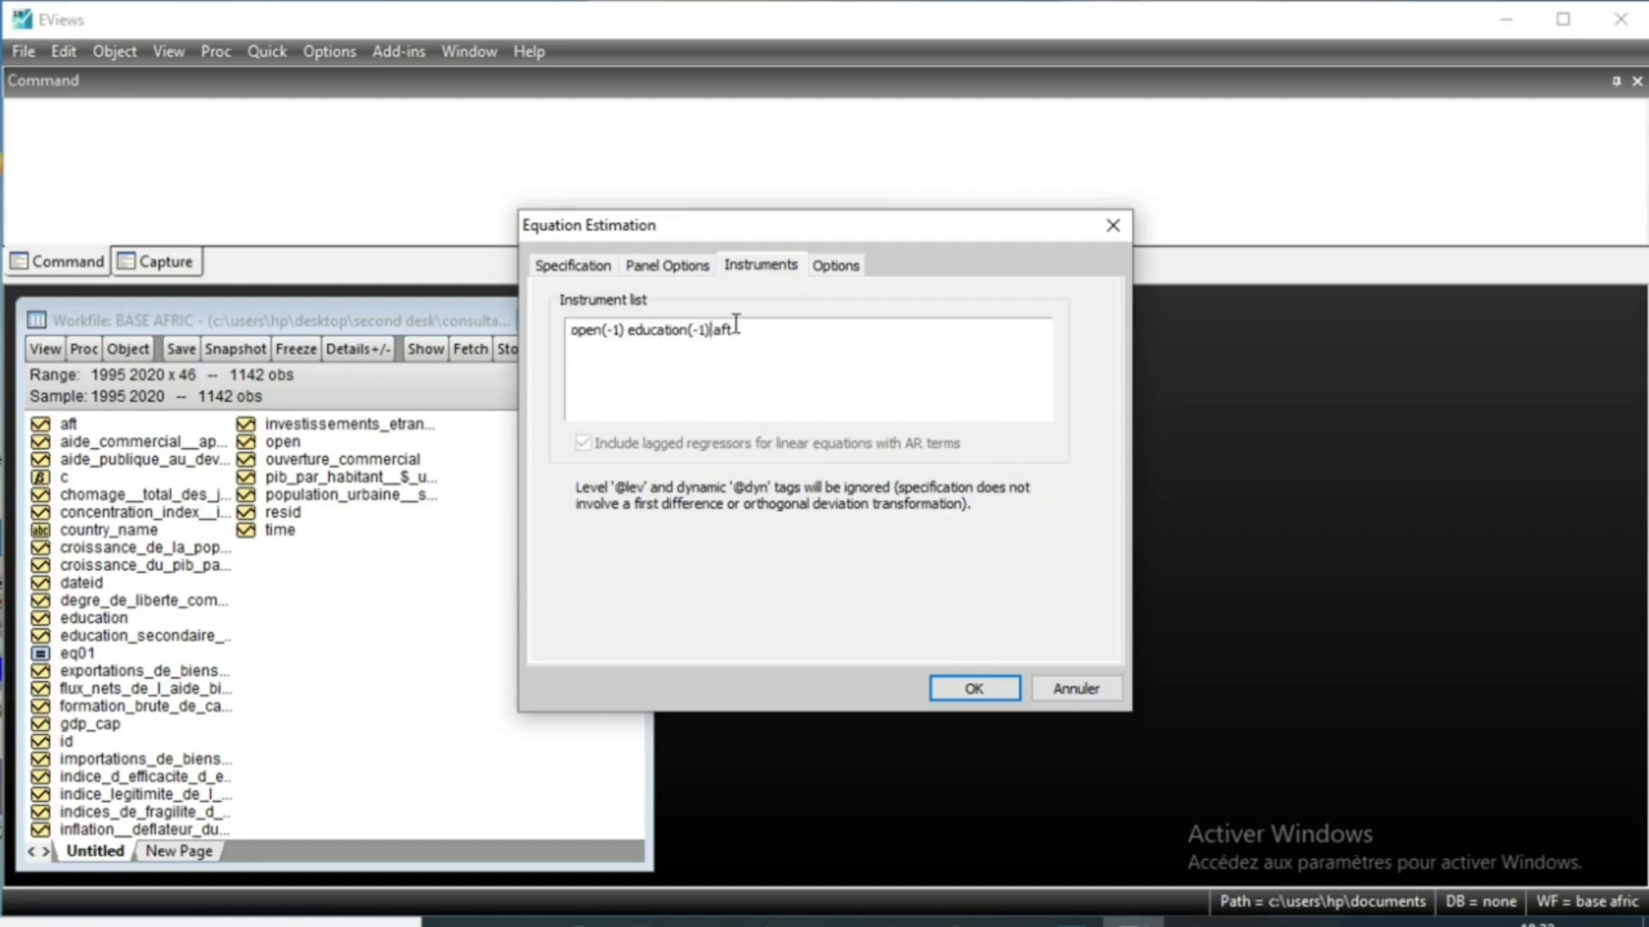
{"action": "type", "text": "(-1)"}
{"action": "left_click", "coordinate": [983, 690]}
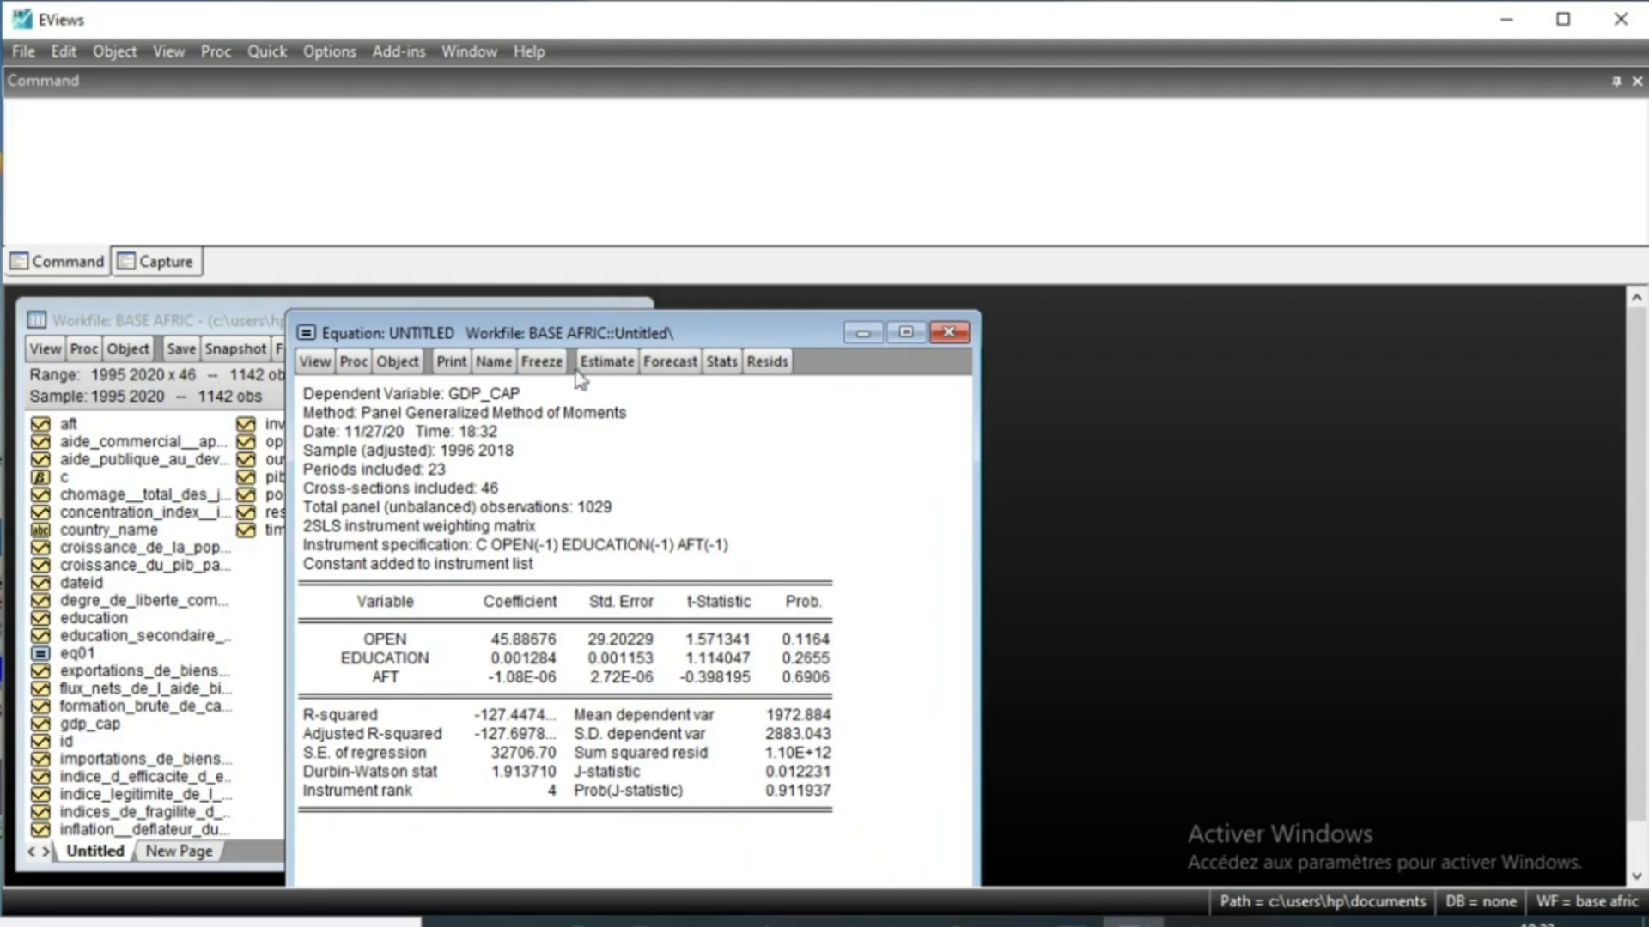
Step: Review the cross-section effects choices in the equation's panel settings, and re-run the estimation
{"action": "left_click", "coordinate": [606, 361]}
{"action": "left_click", "coordinate": [463, 411]}
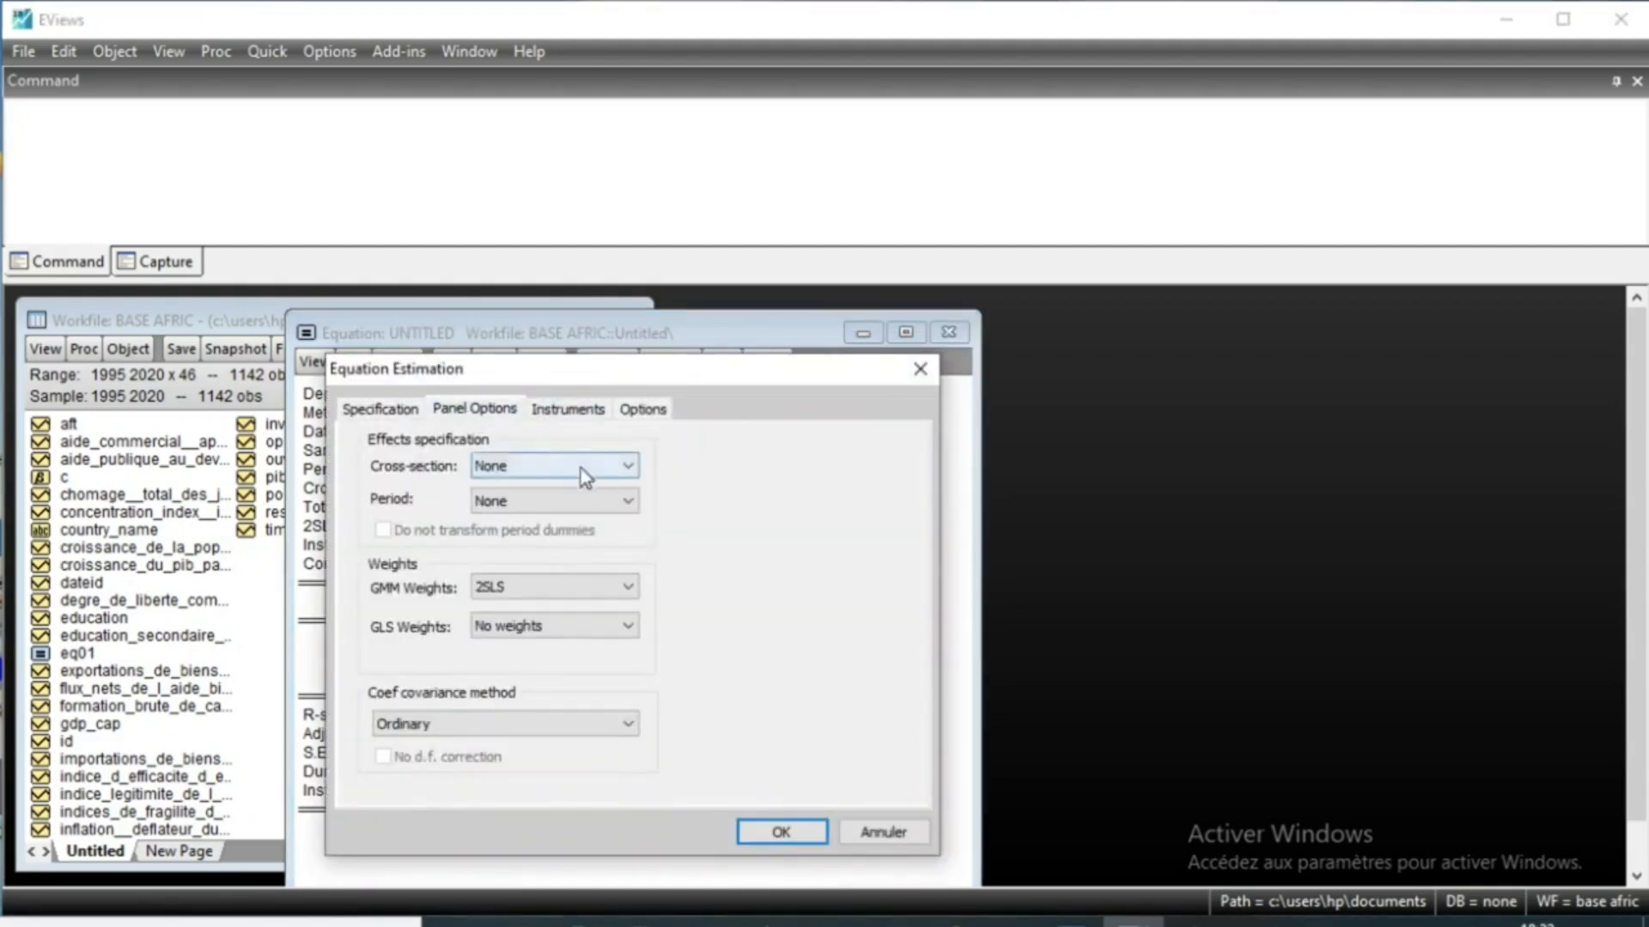
{"action": "left_click", "coordinate": [627, 474]}
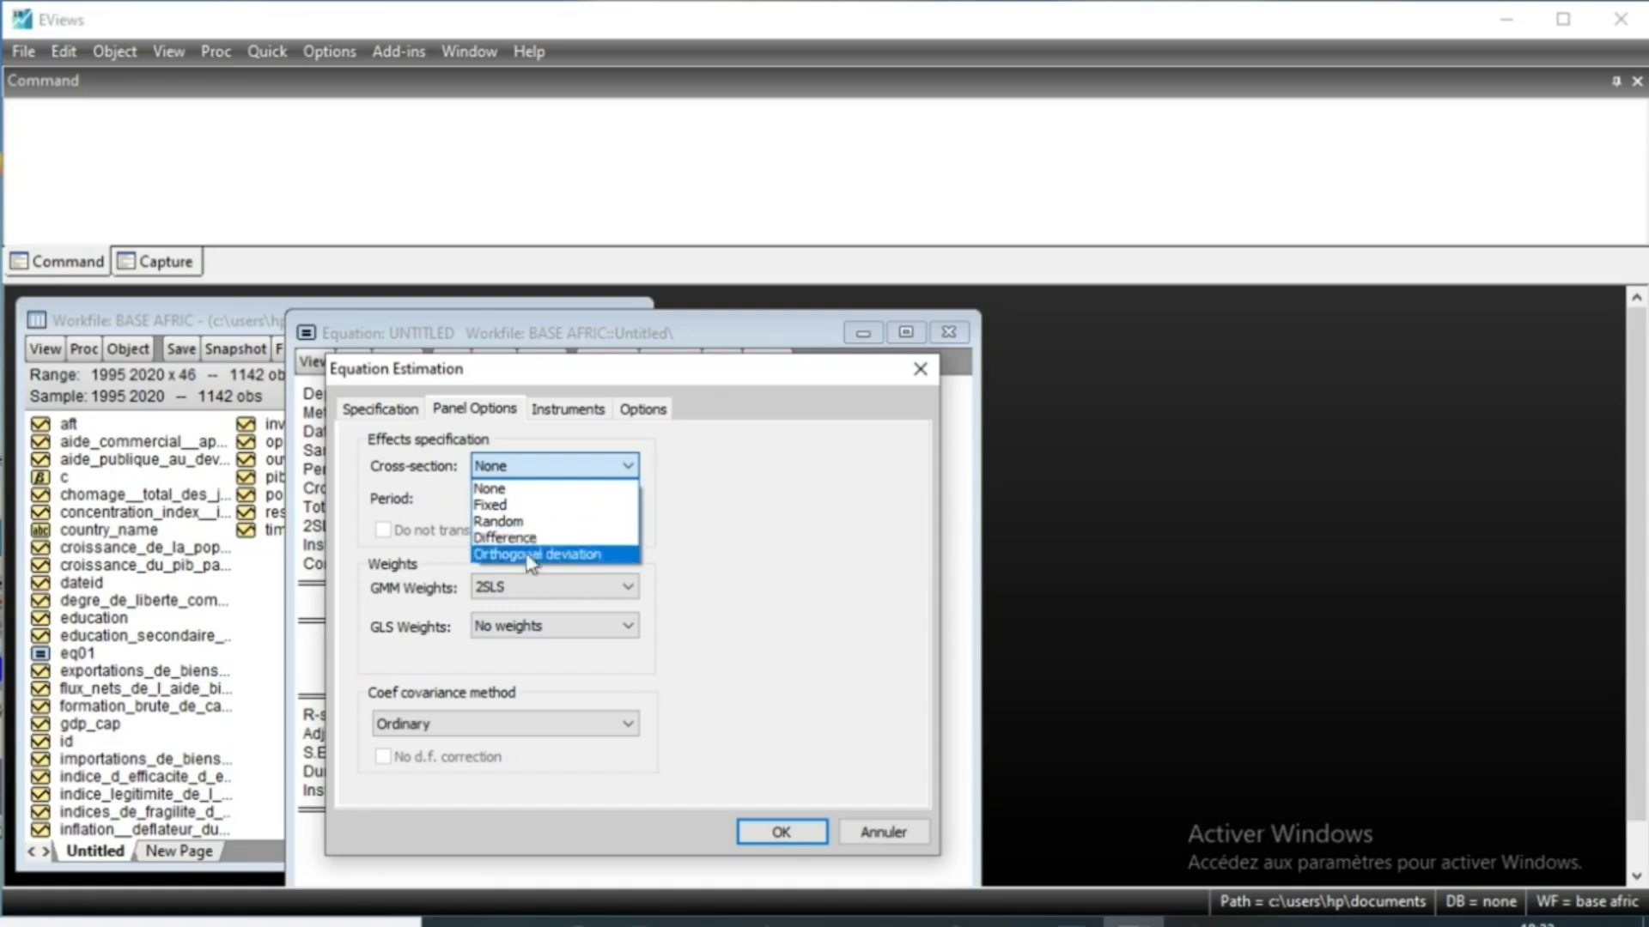
{"action": "left_click", "coordinate": [933, 375]}
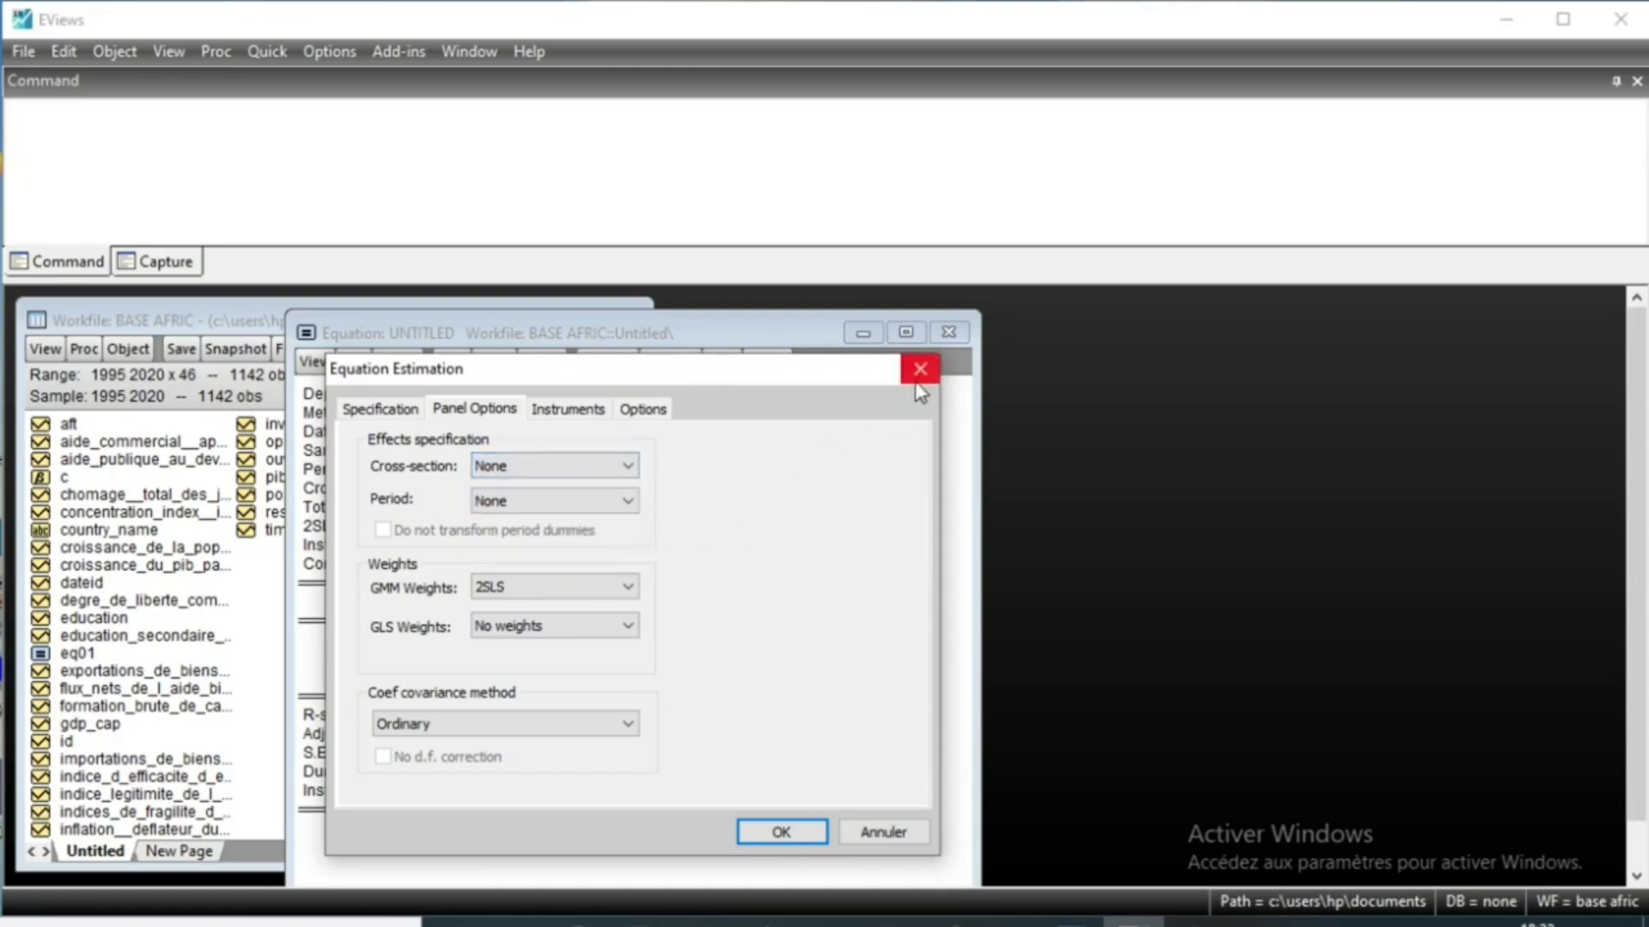
{"action": "left_click", "coordinate": [784, 831]}
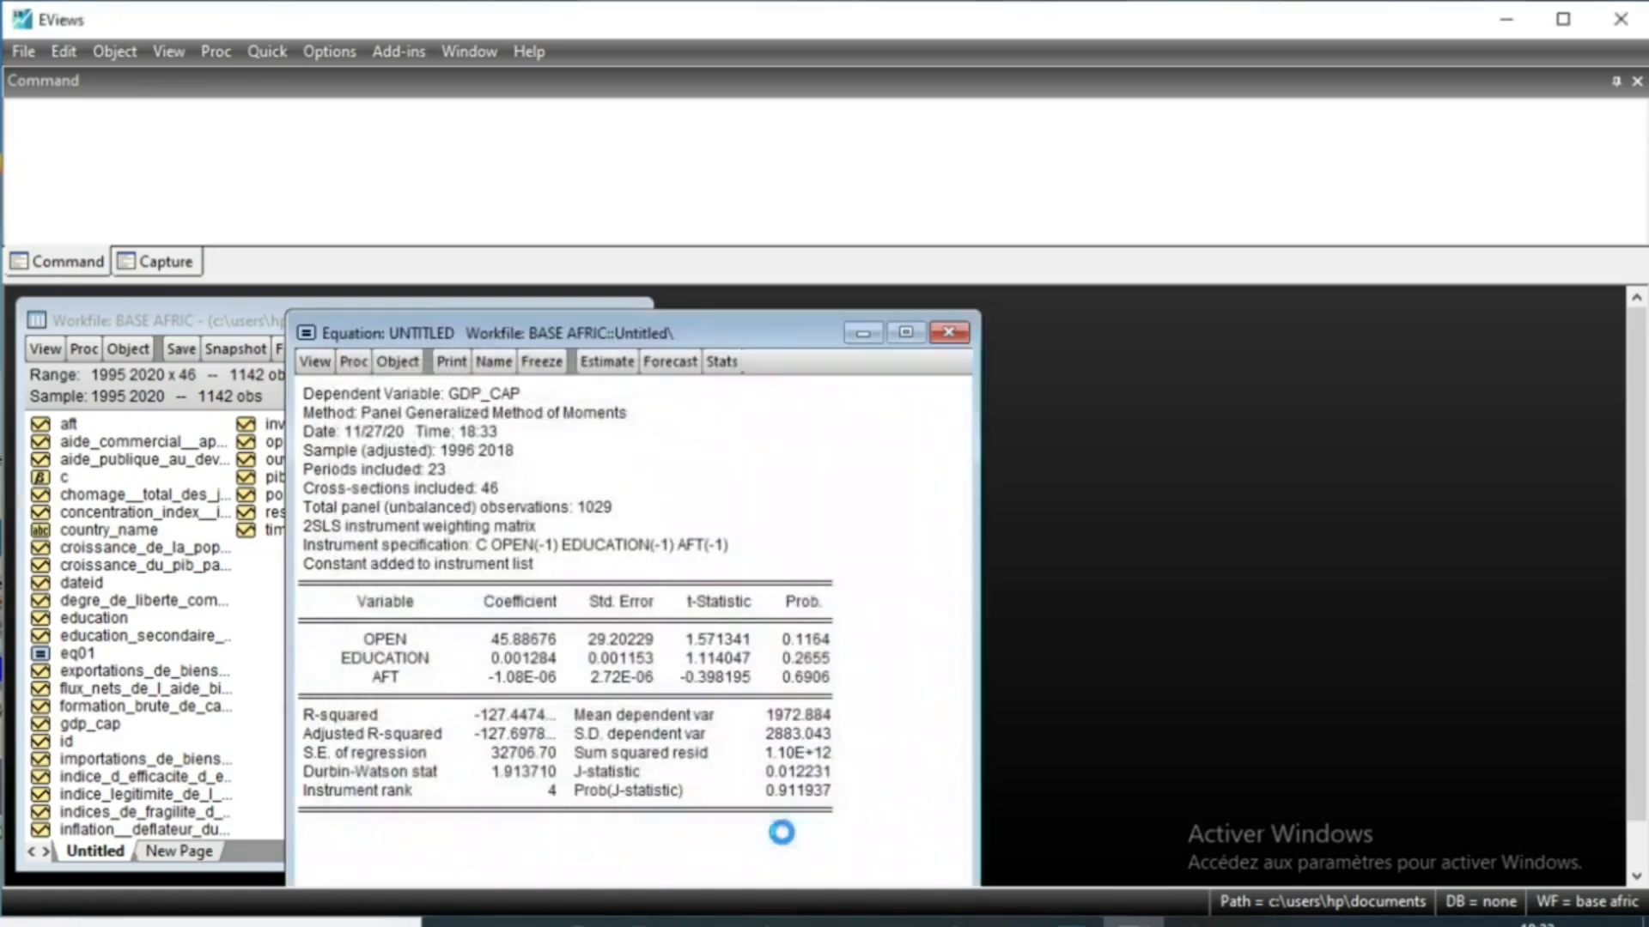
{"action": "left_click_drag", "start_coordinate": [591, 331], "coordinate": [595, 310]}
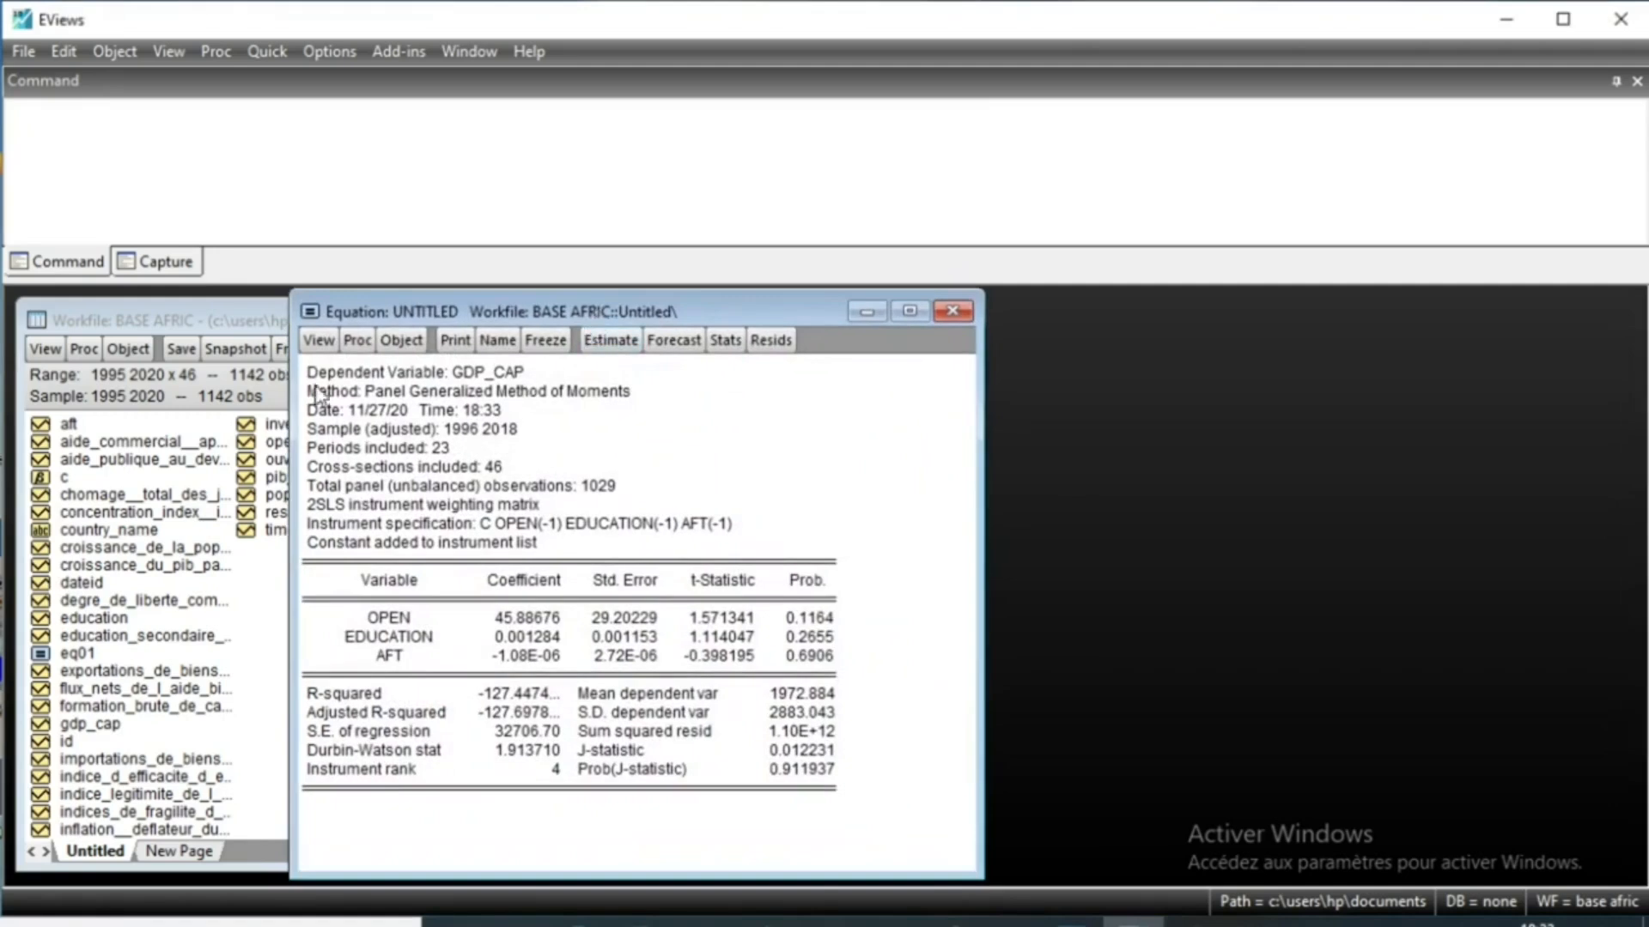
Step: Start the Dynamic Panel Wizard for the equation and specify gdp_cap as dependent variable with 1 lag
{"action": "left_click", "coordinate": [611, 340]}
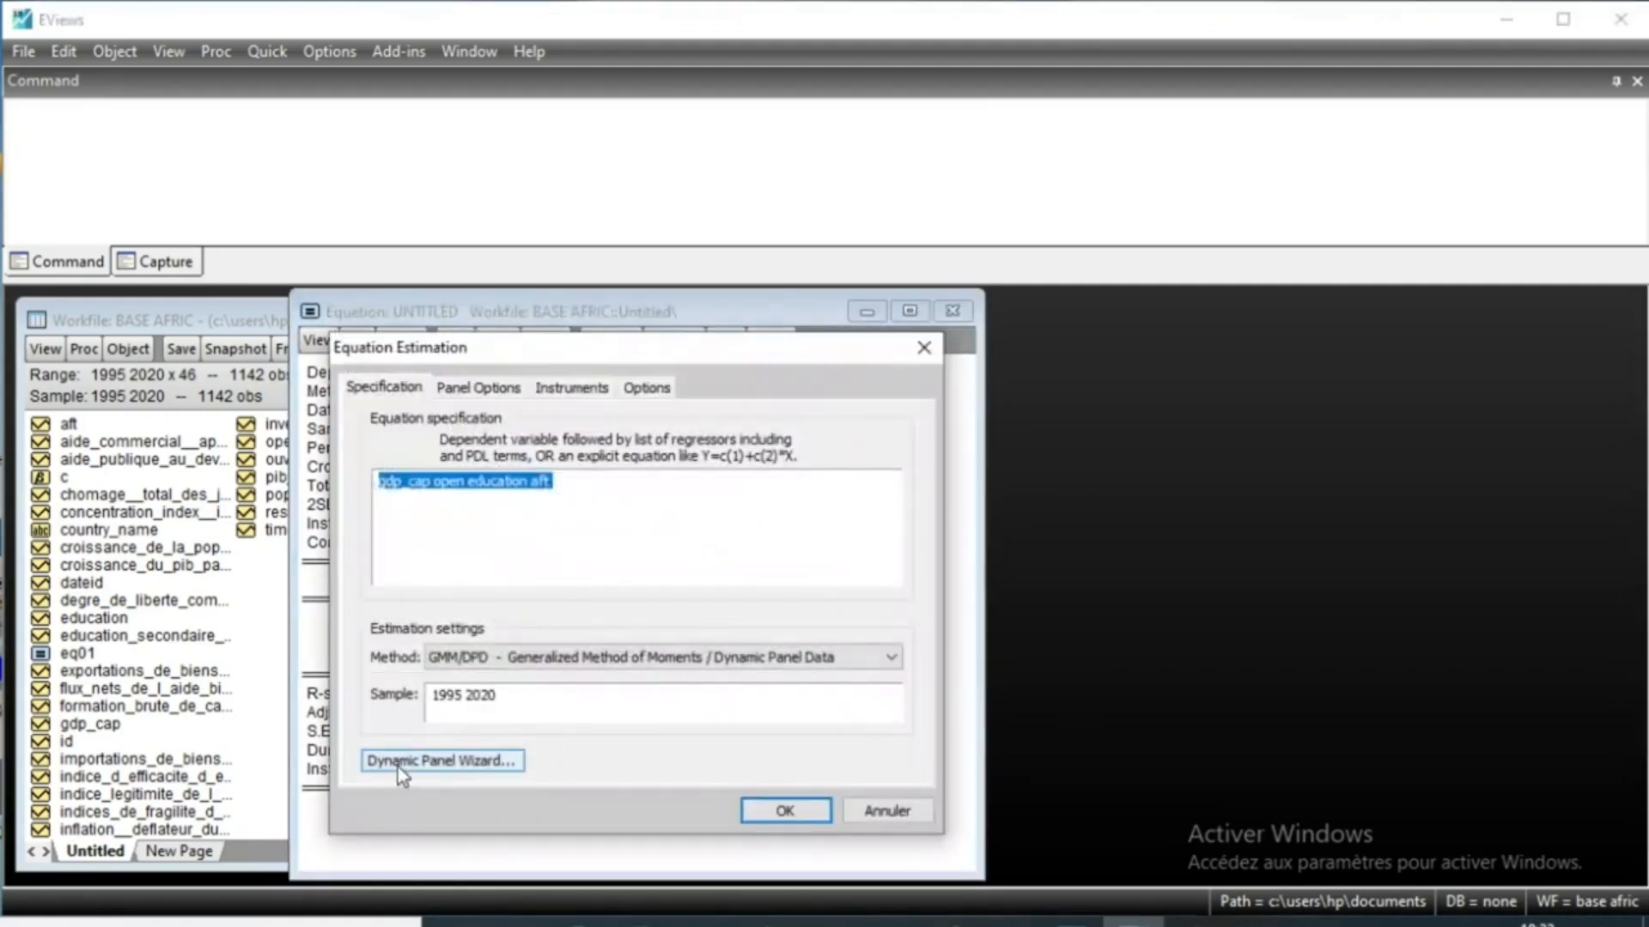
{"action": "left_click", "coordinate": [460, 763]}
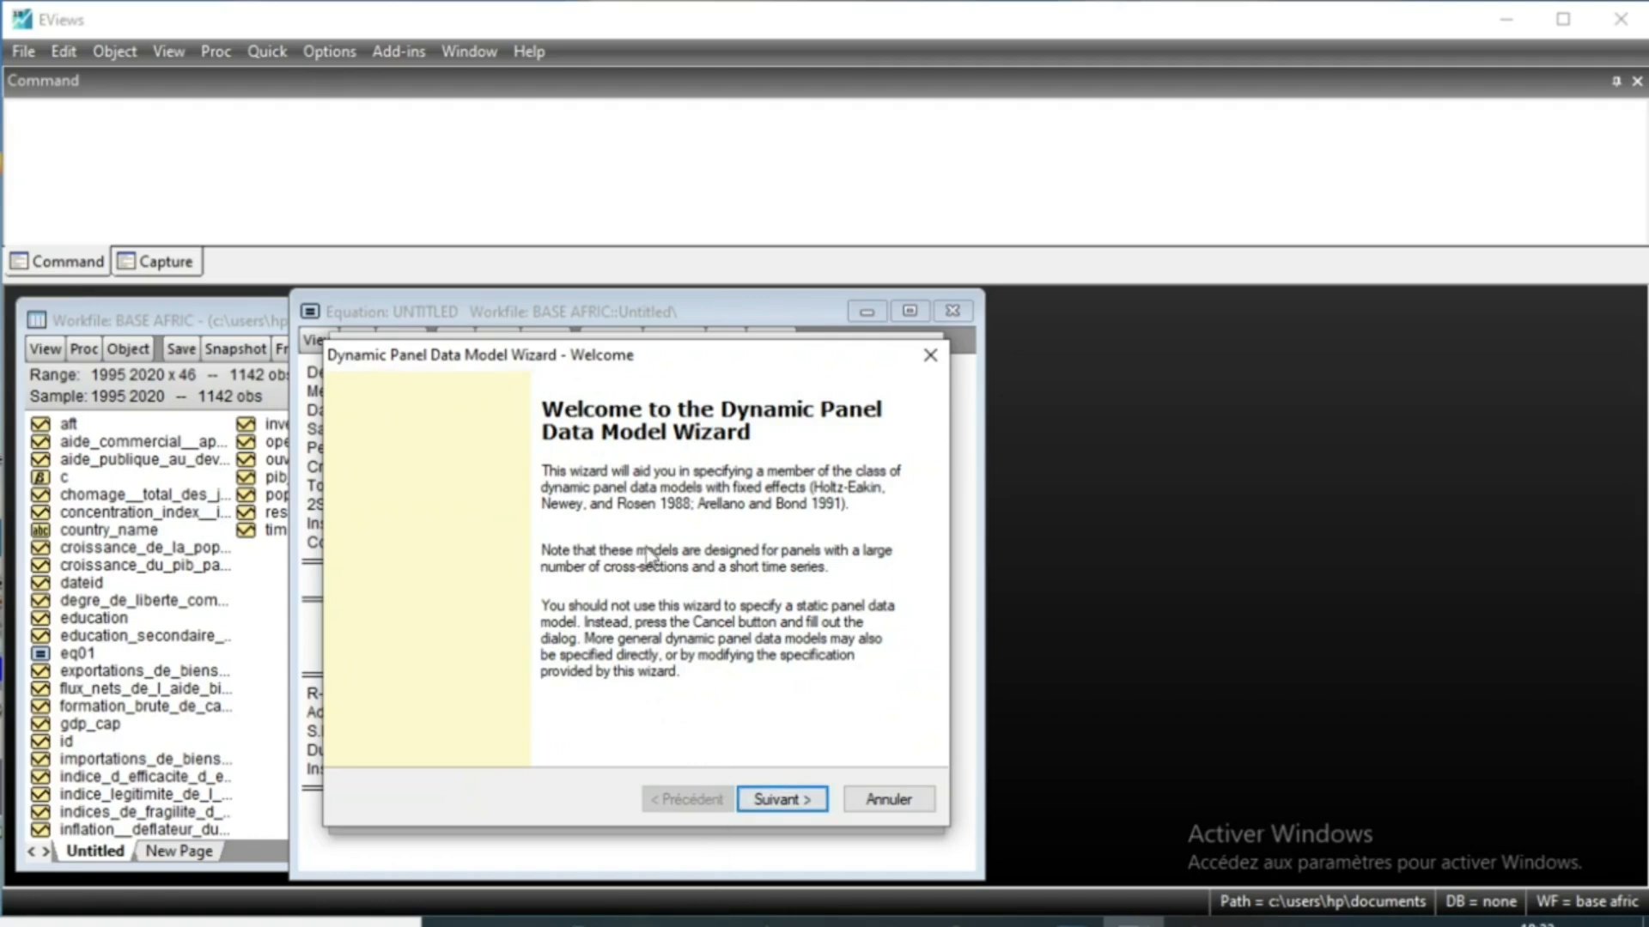
{"action": "left_click", "coordinate": [781, 799]}
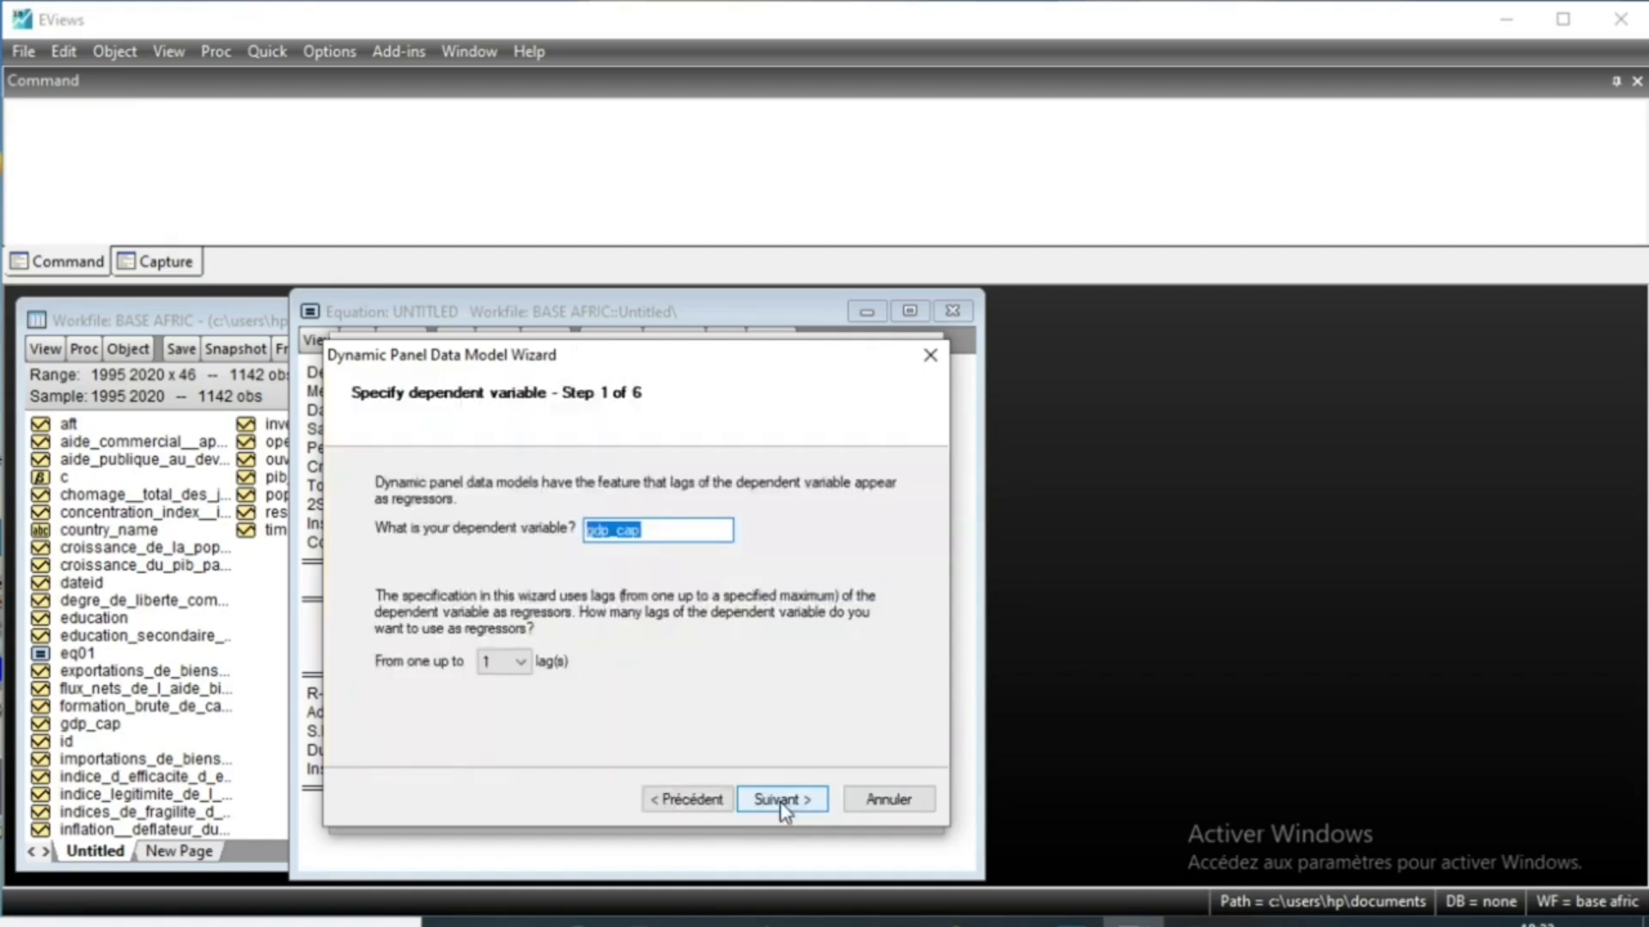
{"action": "left_click", "coordinate": [519, 661]}
{"action": "left_click", "coordinate": [524, 688]}
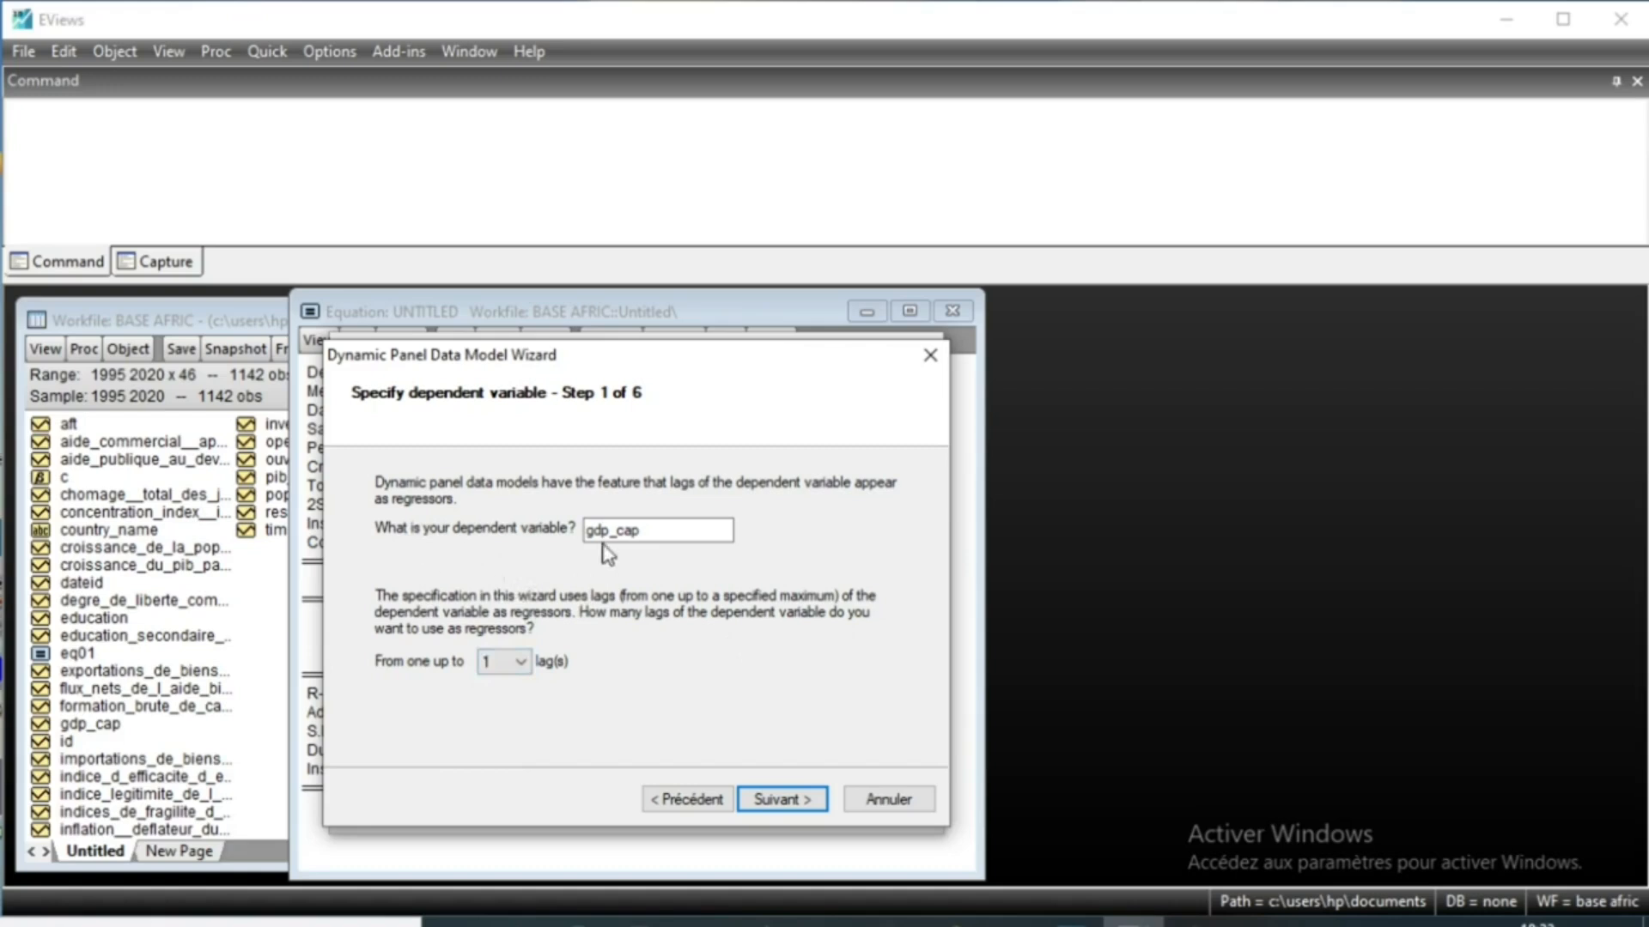
{"action": "left_click", "coordinate": [788, 805]}
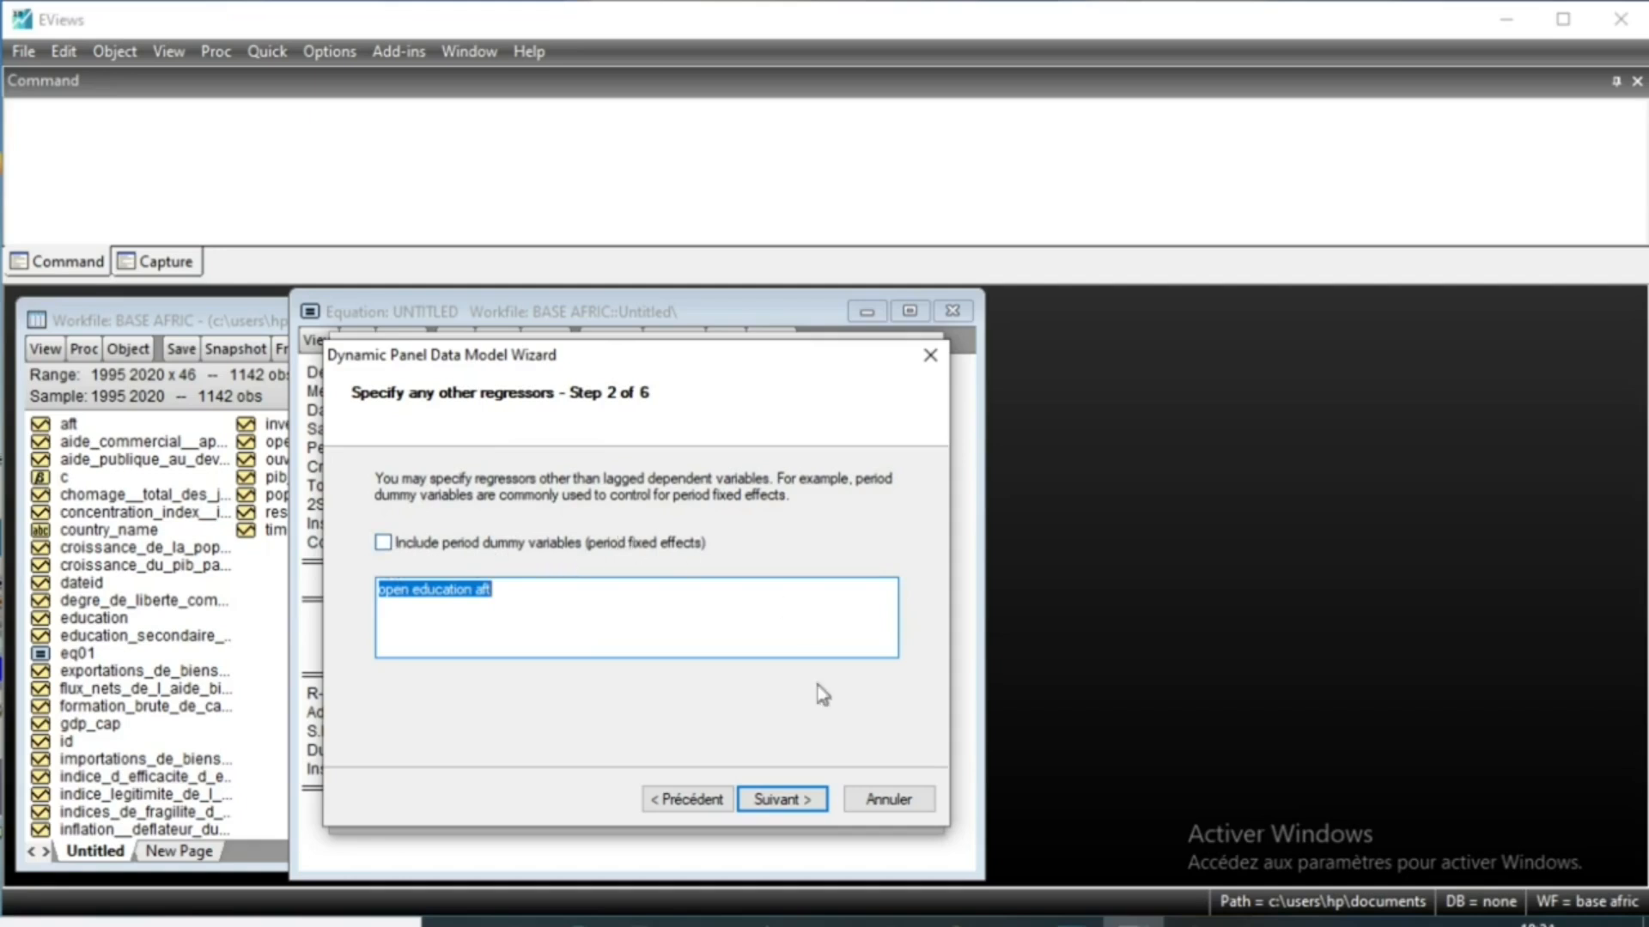
{"action": "left_click", "coordinate": [788, 806]}
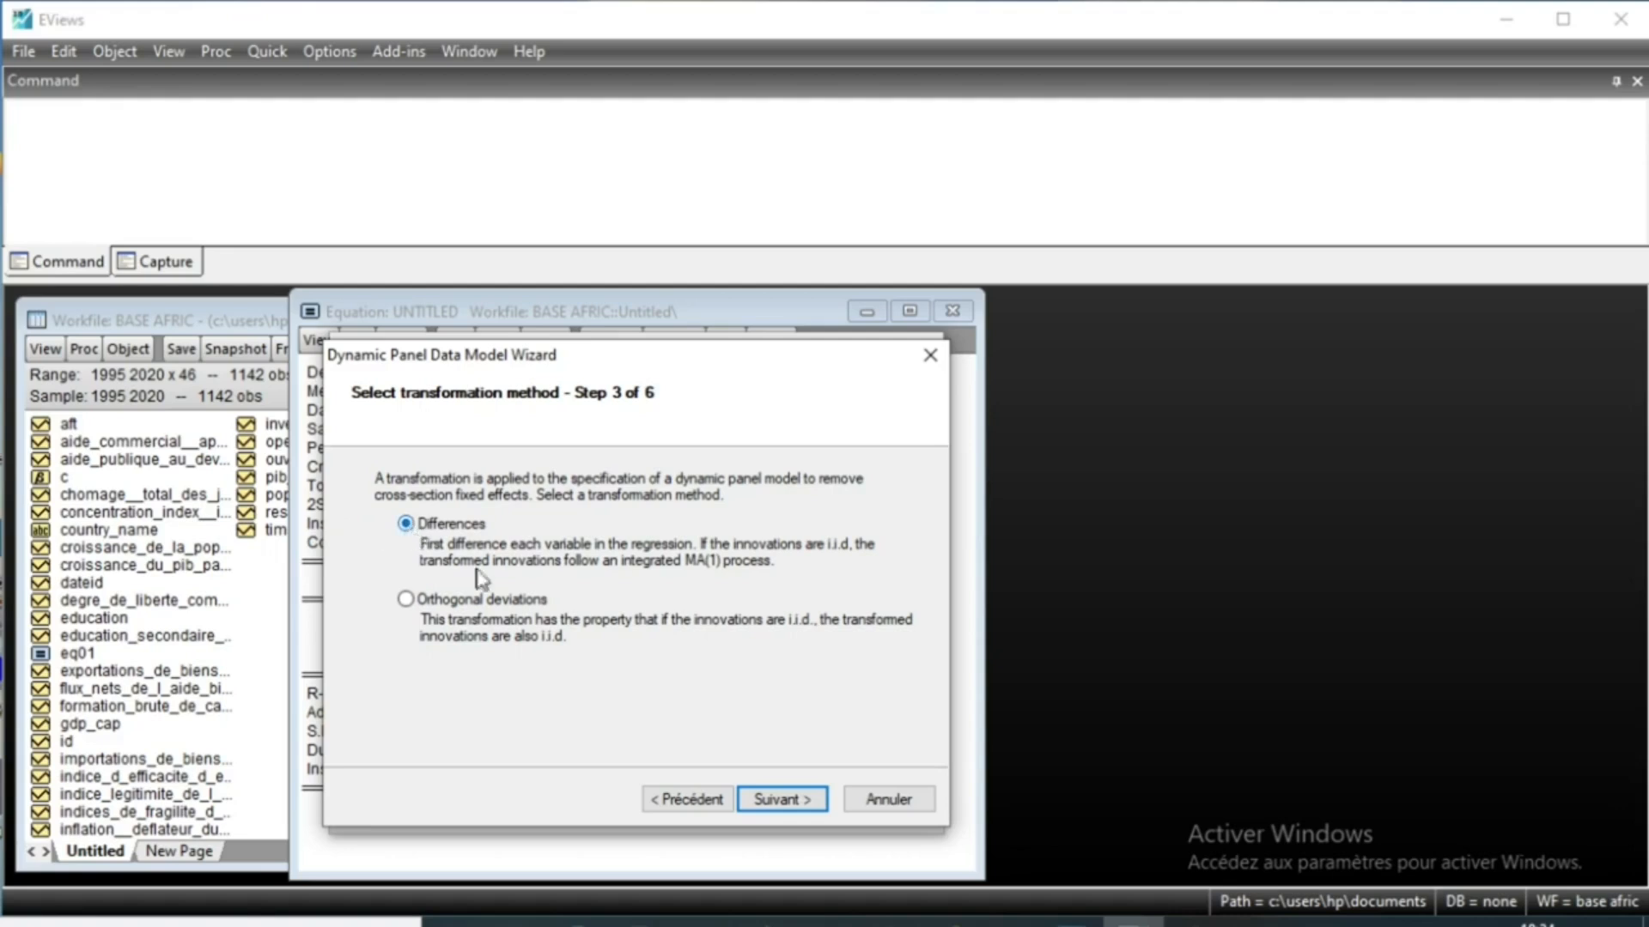
{"action": "left_click", "coordinate": [785, 802]}
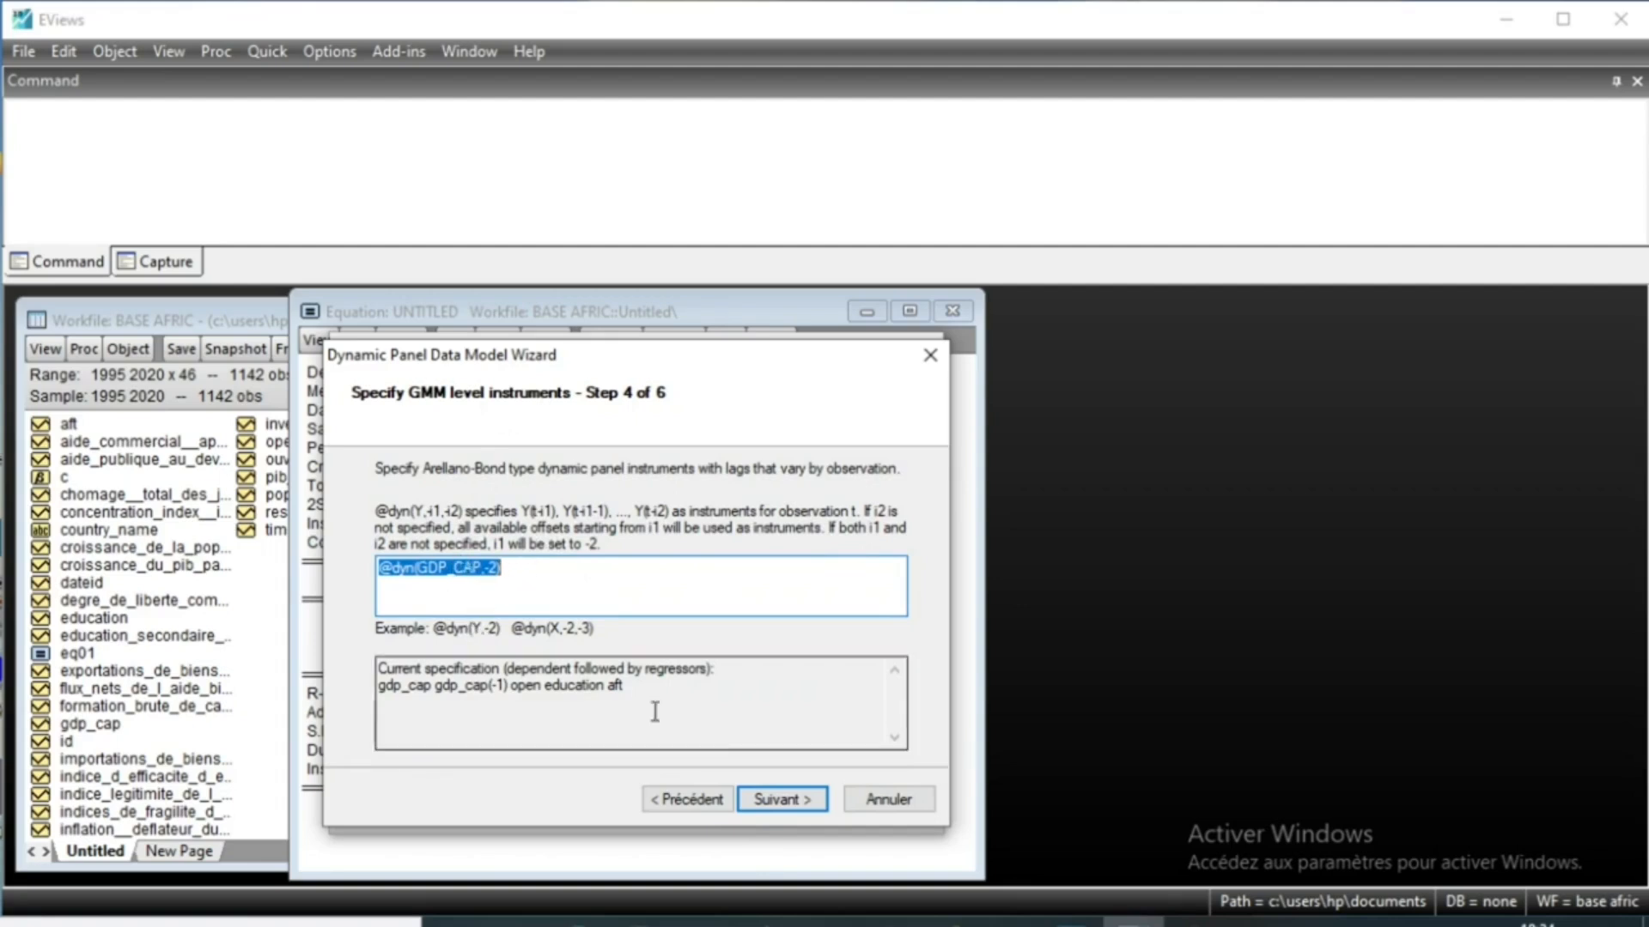
{"action": "left_click", "coordinate": [781, 800]}
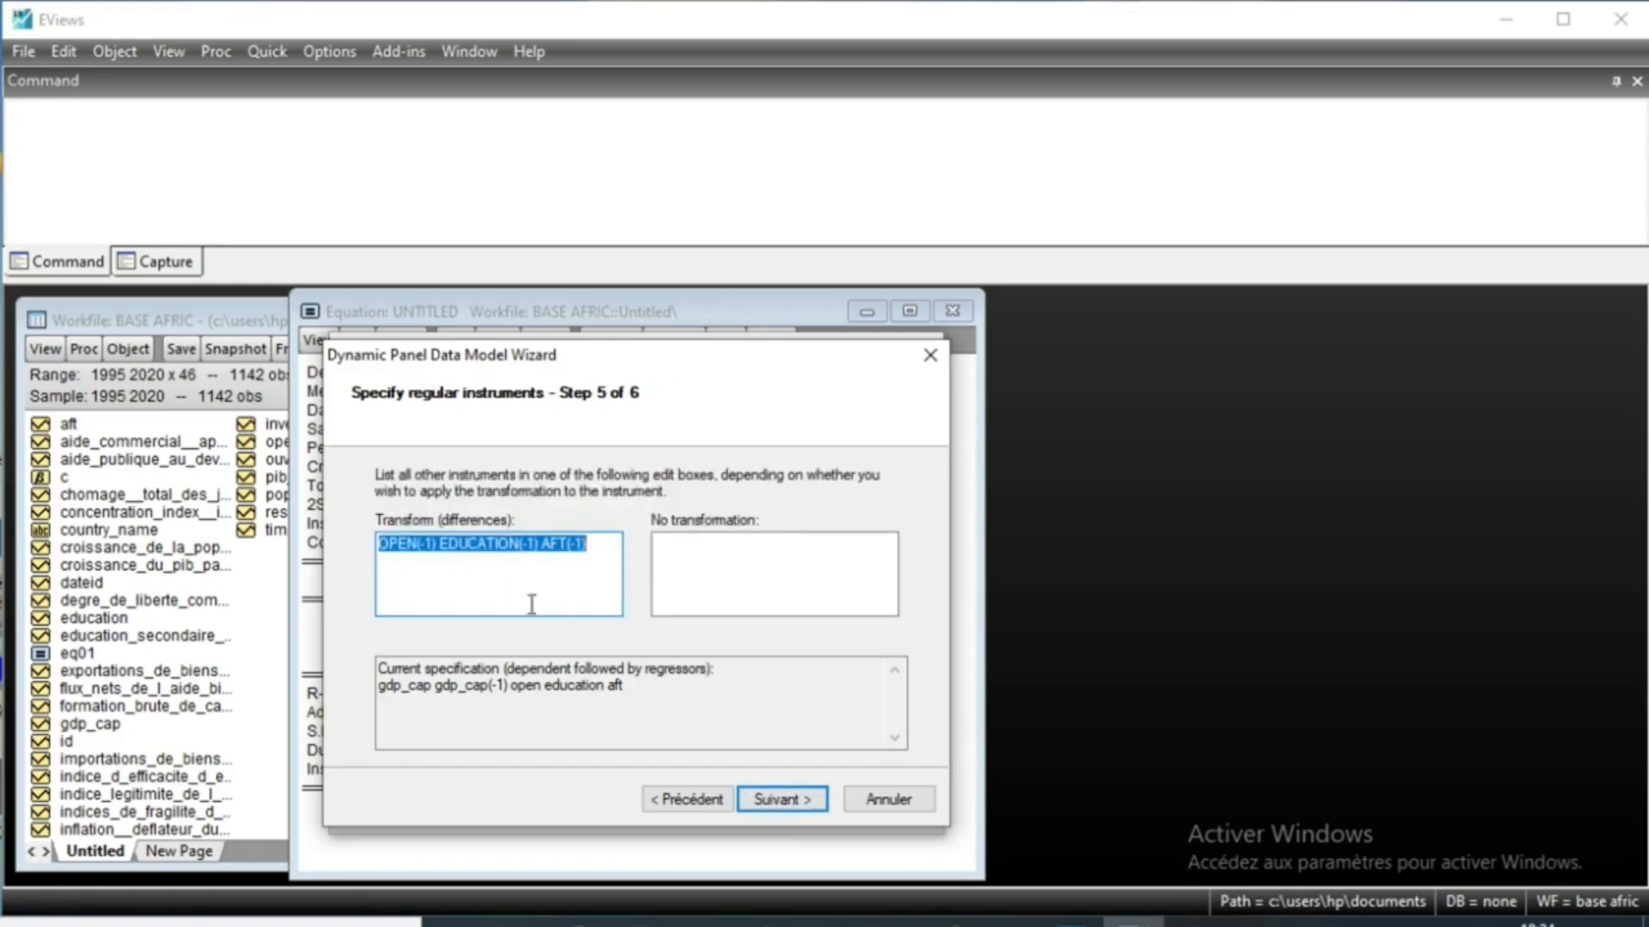
{"action": "left_click", "coordinate": [786, 802]}
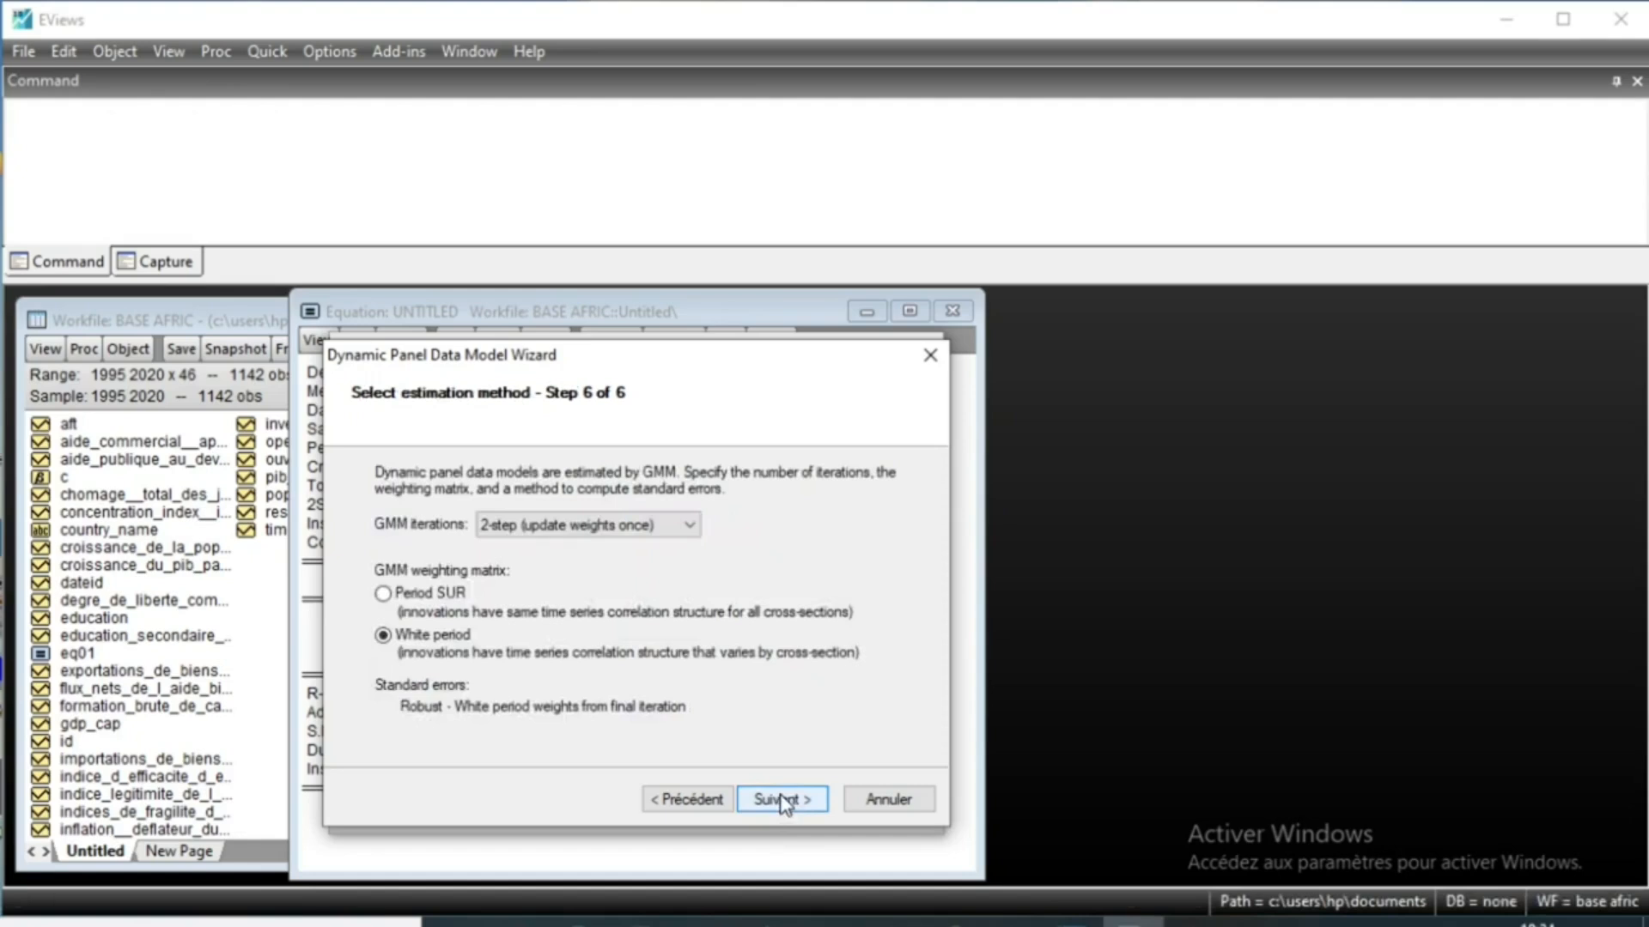
Step: Choose 2-step GMM iterations with the White period weighting matrix, finish the wizard and estimate the dynamic panel equation
{"action": "left_click", "coordinate": [689, 526]}
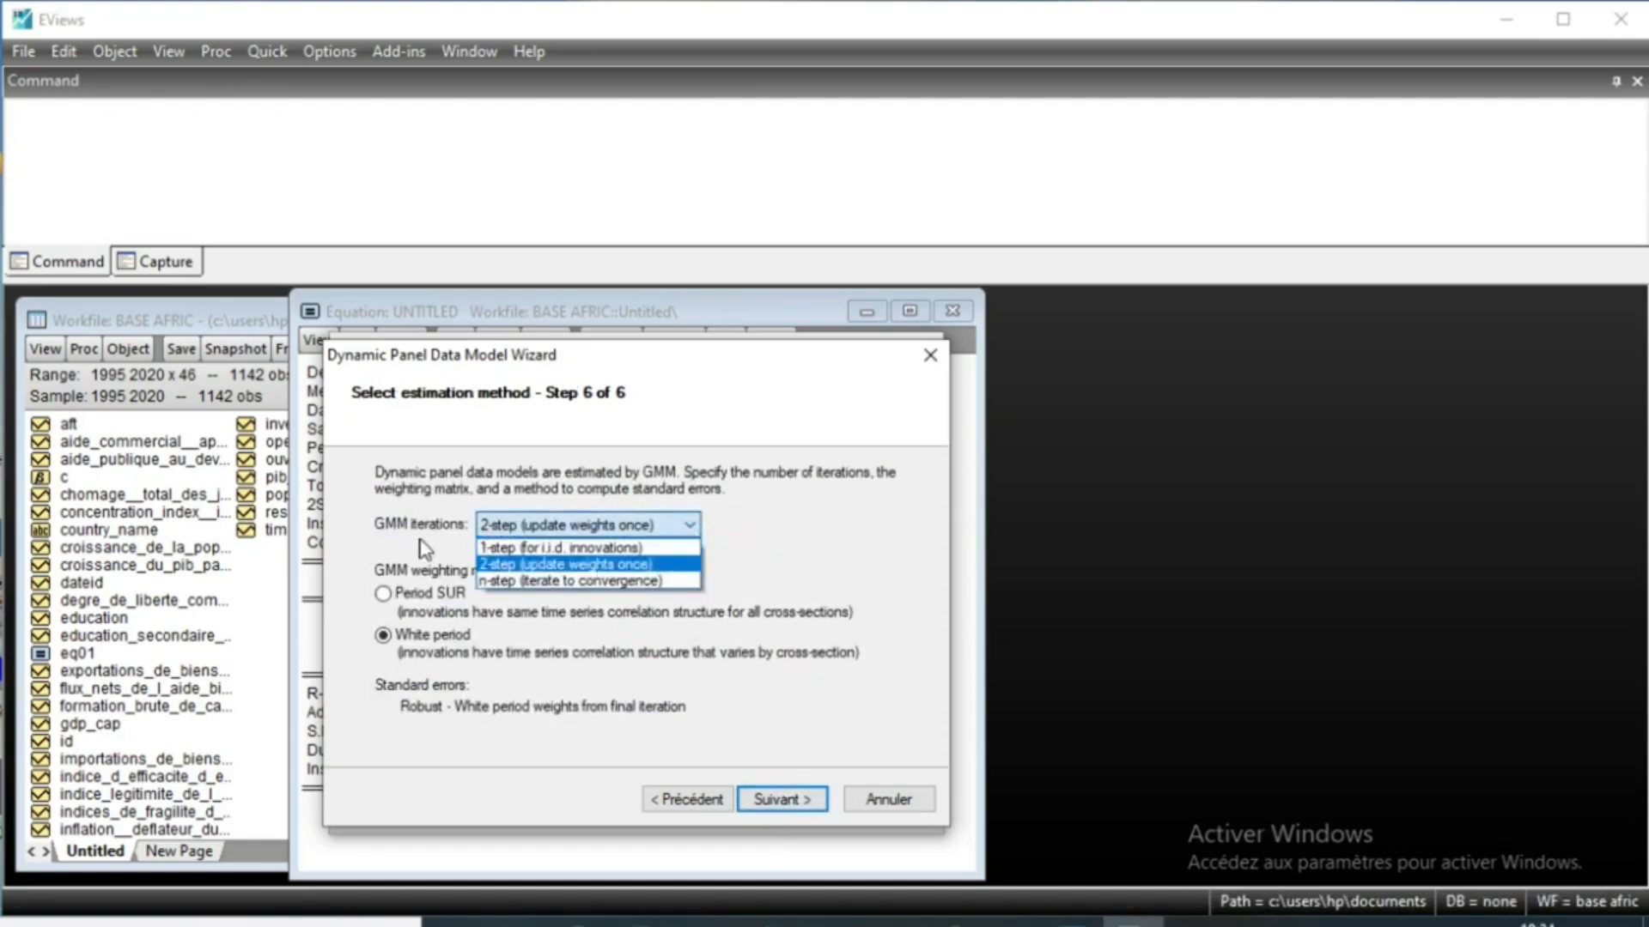
{"action": "left_click", "coordinate": [537, 568]}
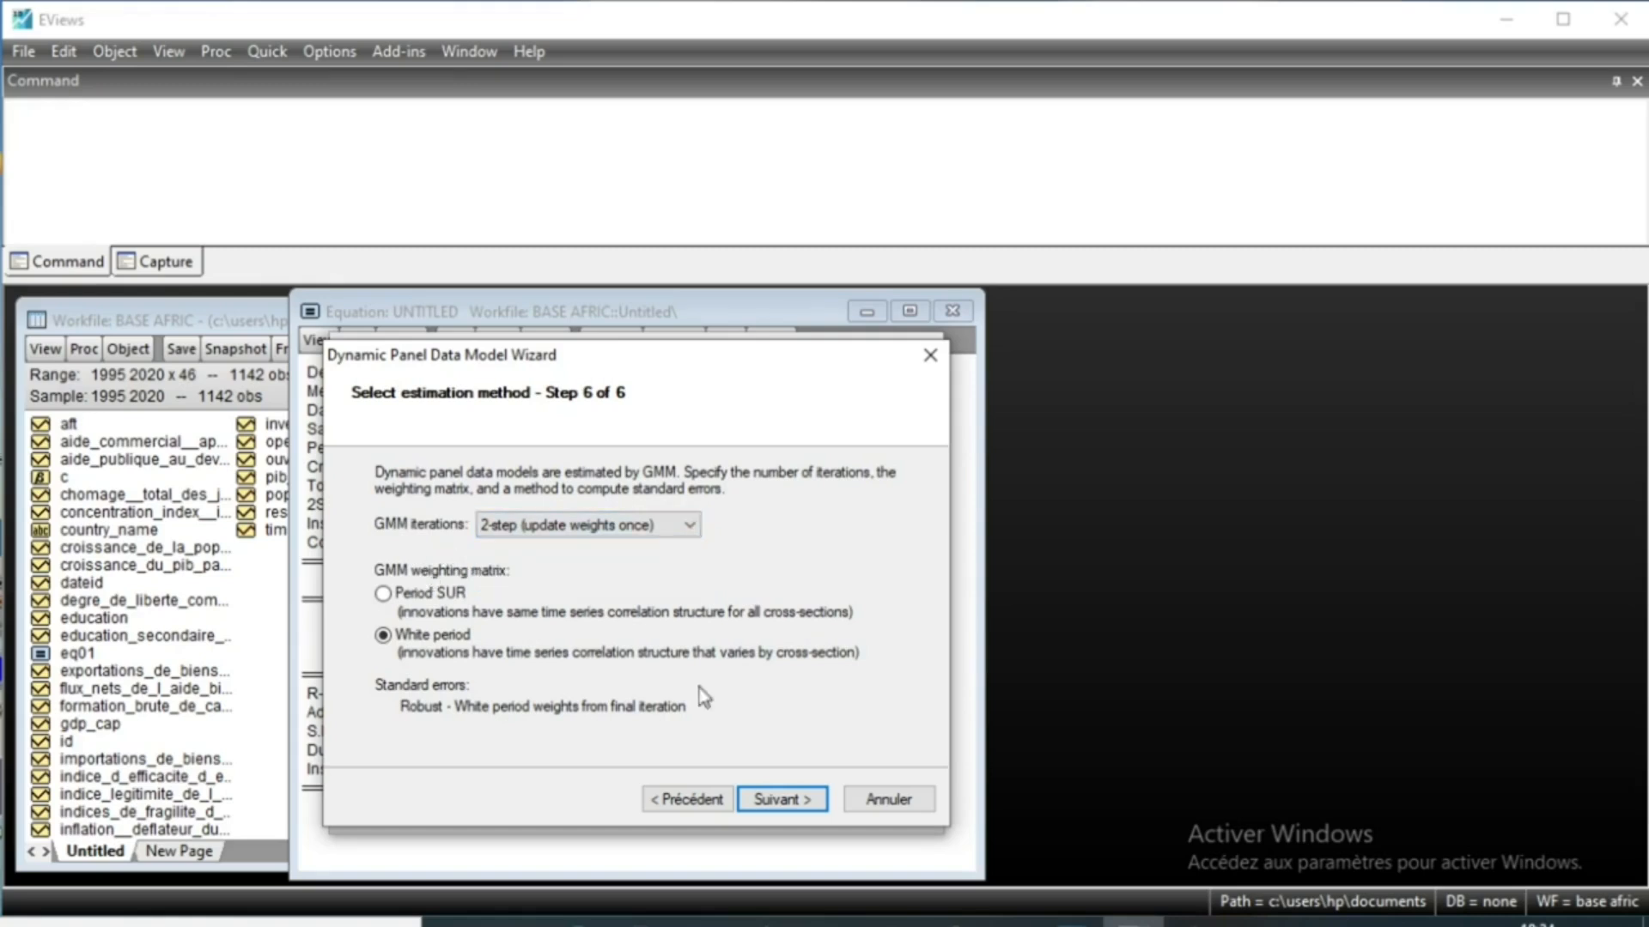
{"action": "left_click", "coordinate": [791, 800]}
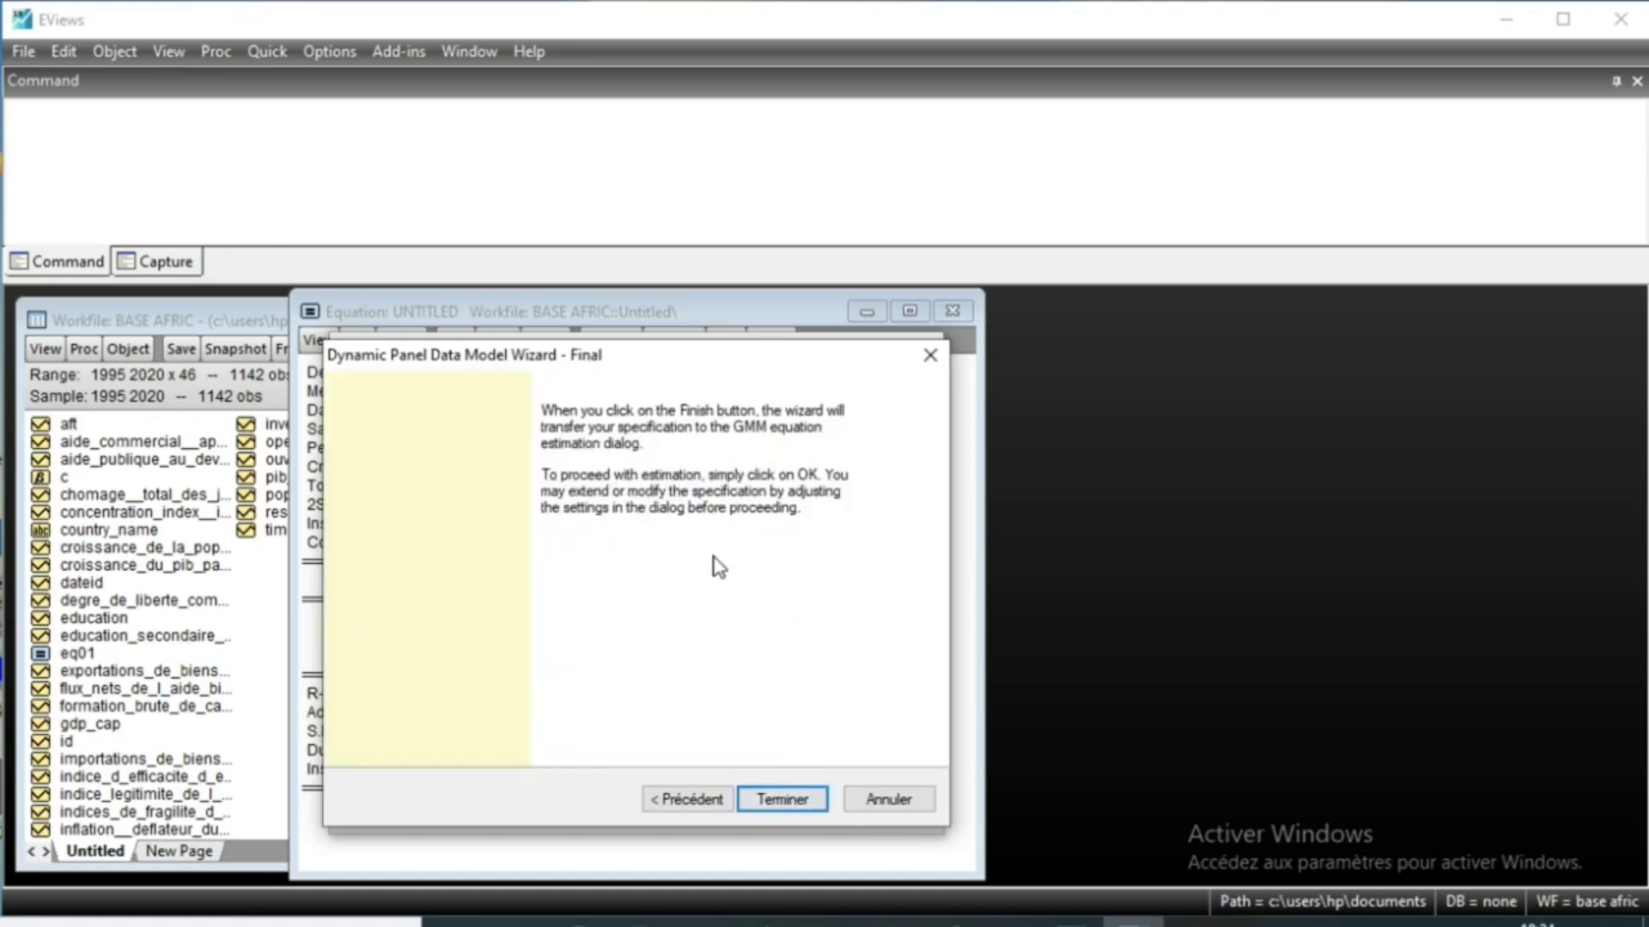
{"action": "left_click", "coordinate": [786, 801]}
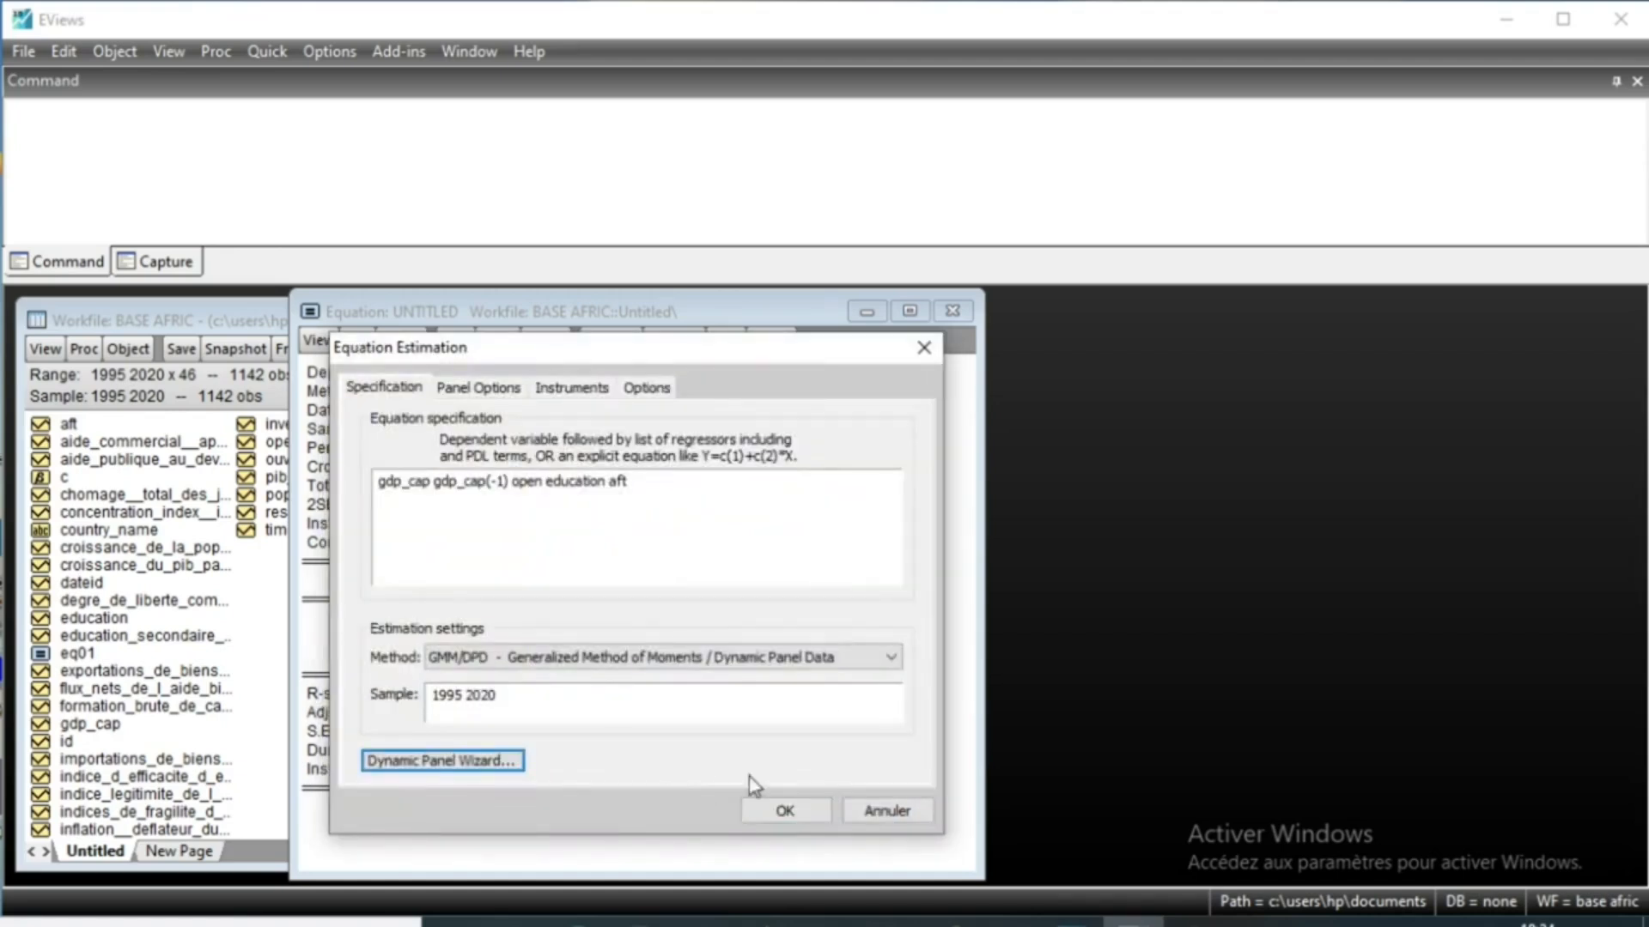
{"action": "left_click", "coordinate": [790, 812]}
Step: Examine the dynamic panel GMM output, including the coefficients, their probabilities and the J-statistic
{"action": "scroll", "coordinate": [601, 721], "scroll_direction": "down", "scroll_amount": 1}
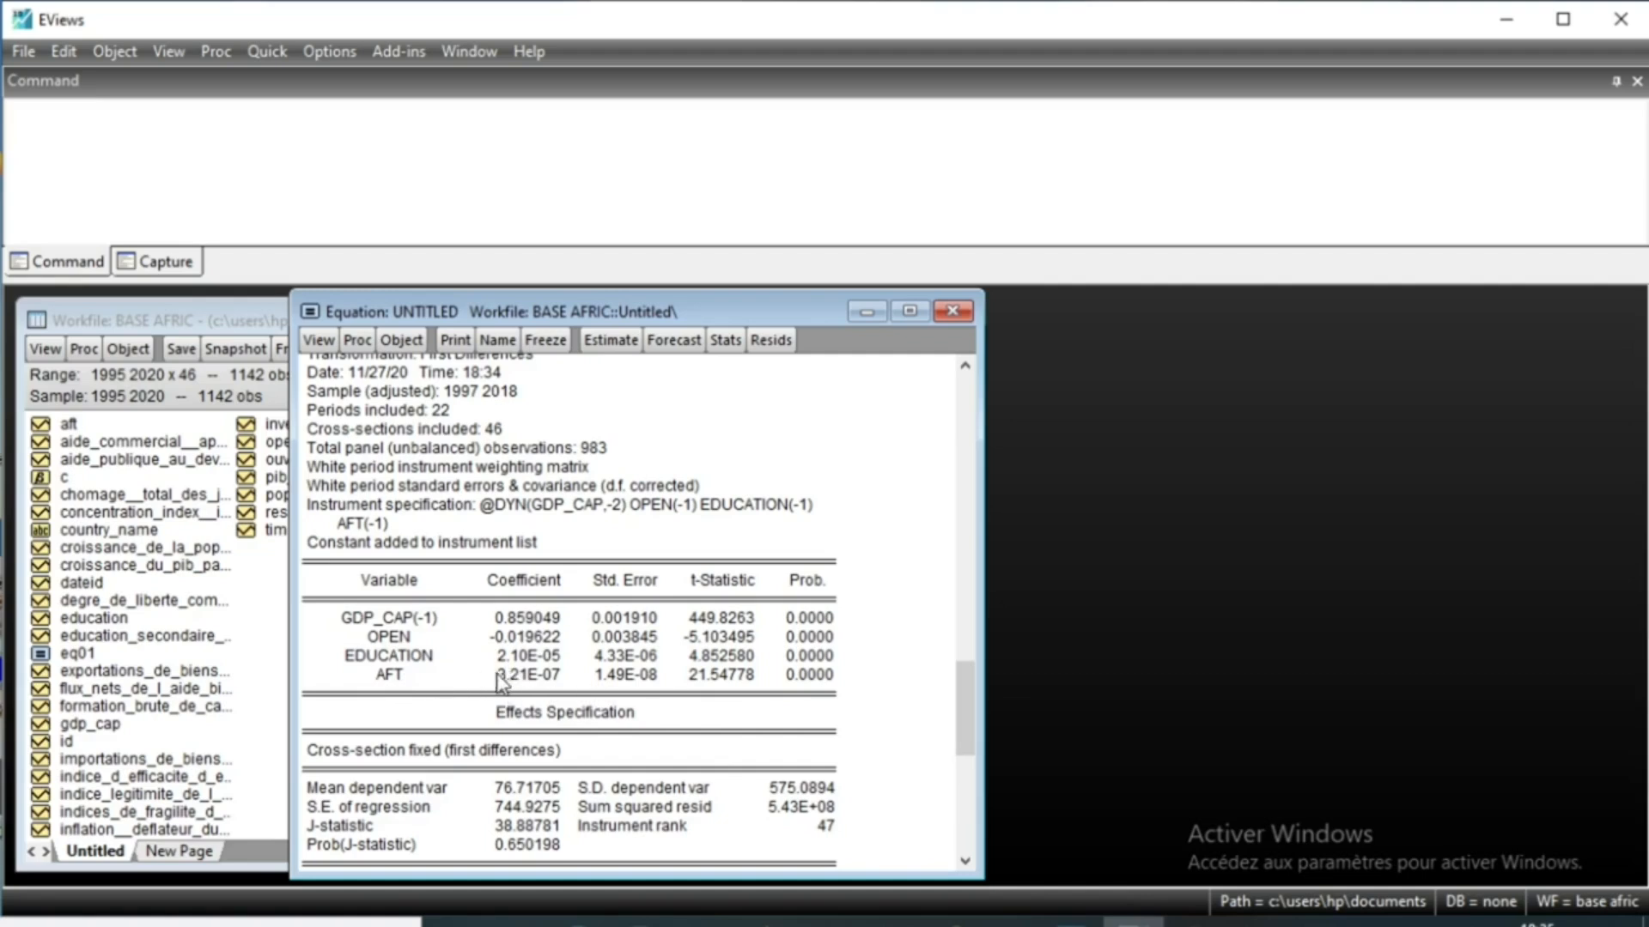
{"action": "scroll", "coordinate": [492, 517], "scroll_direction": "up", "scroll_amount": 1}
{"action": "scroll", "coordinate": [491, 520], "scroll_direction": "down", "scroll_amount": 2}
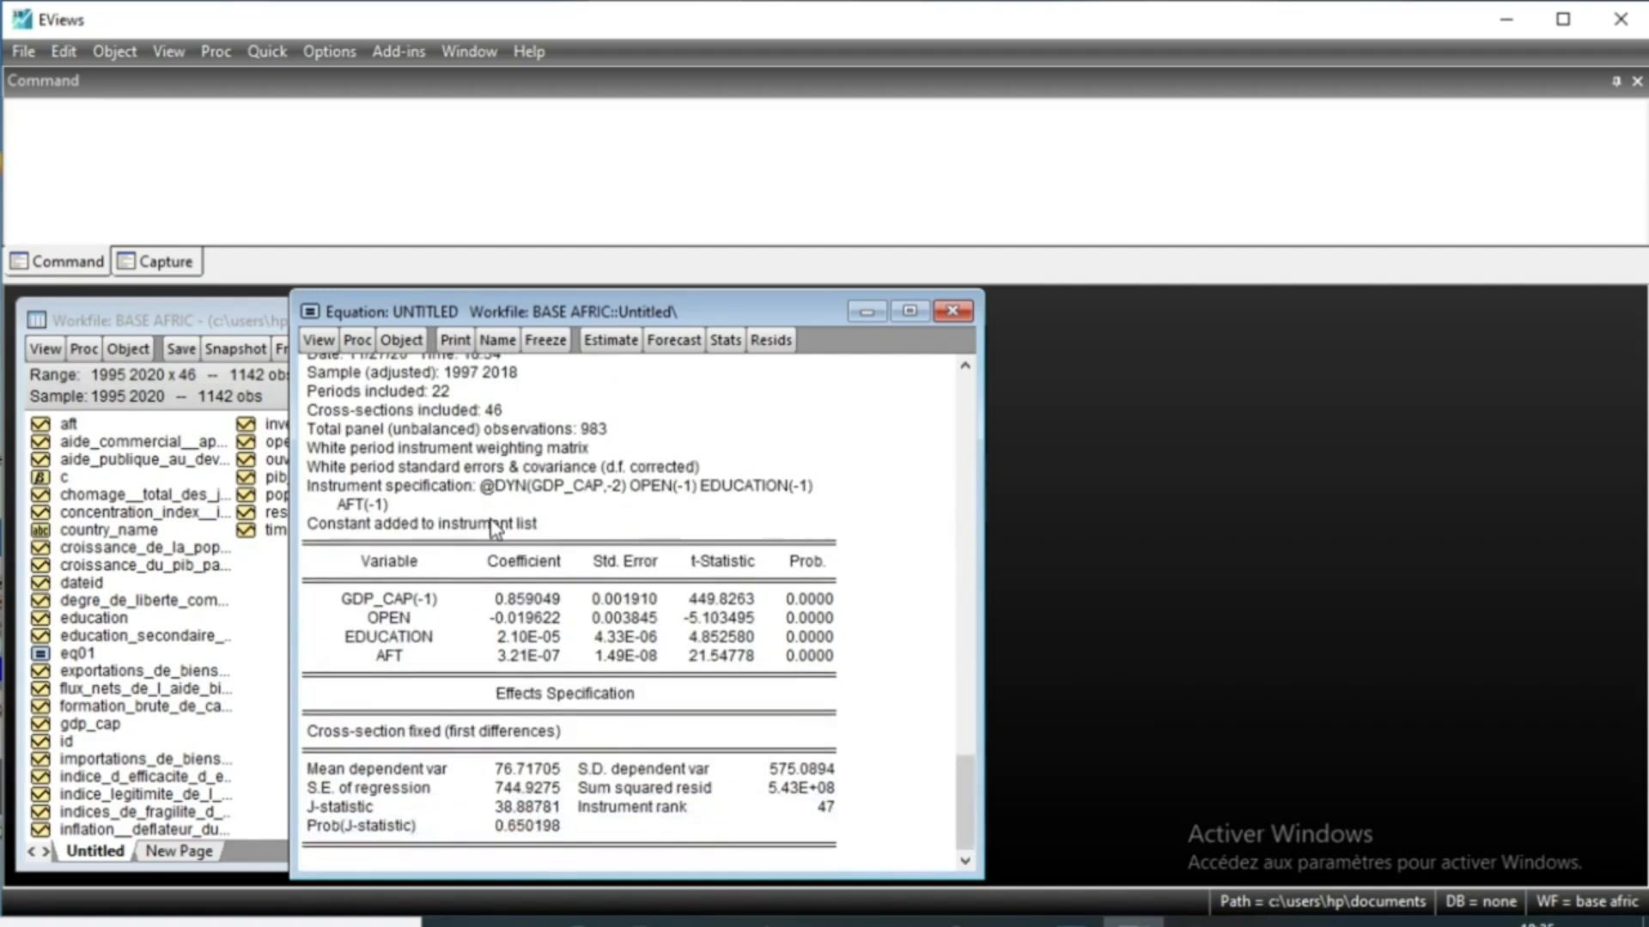
{"action": "scroll", "coordinate": [493, 526], "scroll_direction": "up", "scroll_amount": 1}
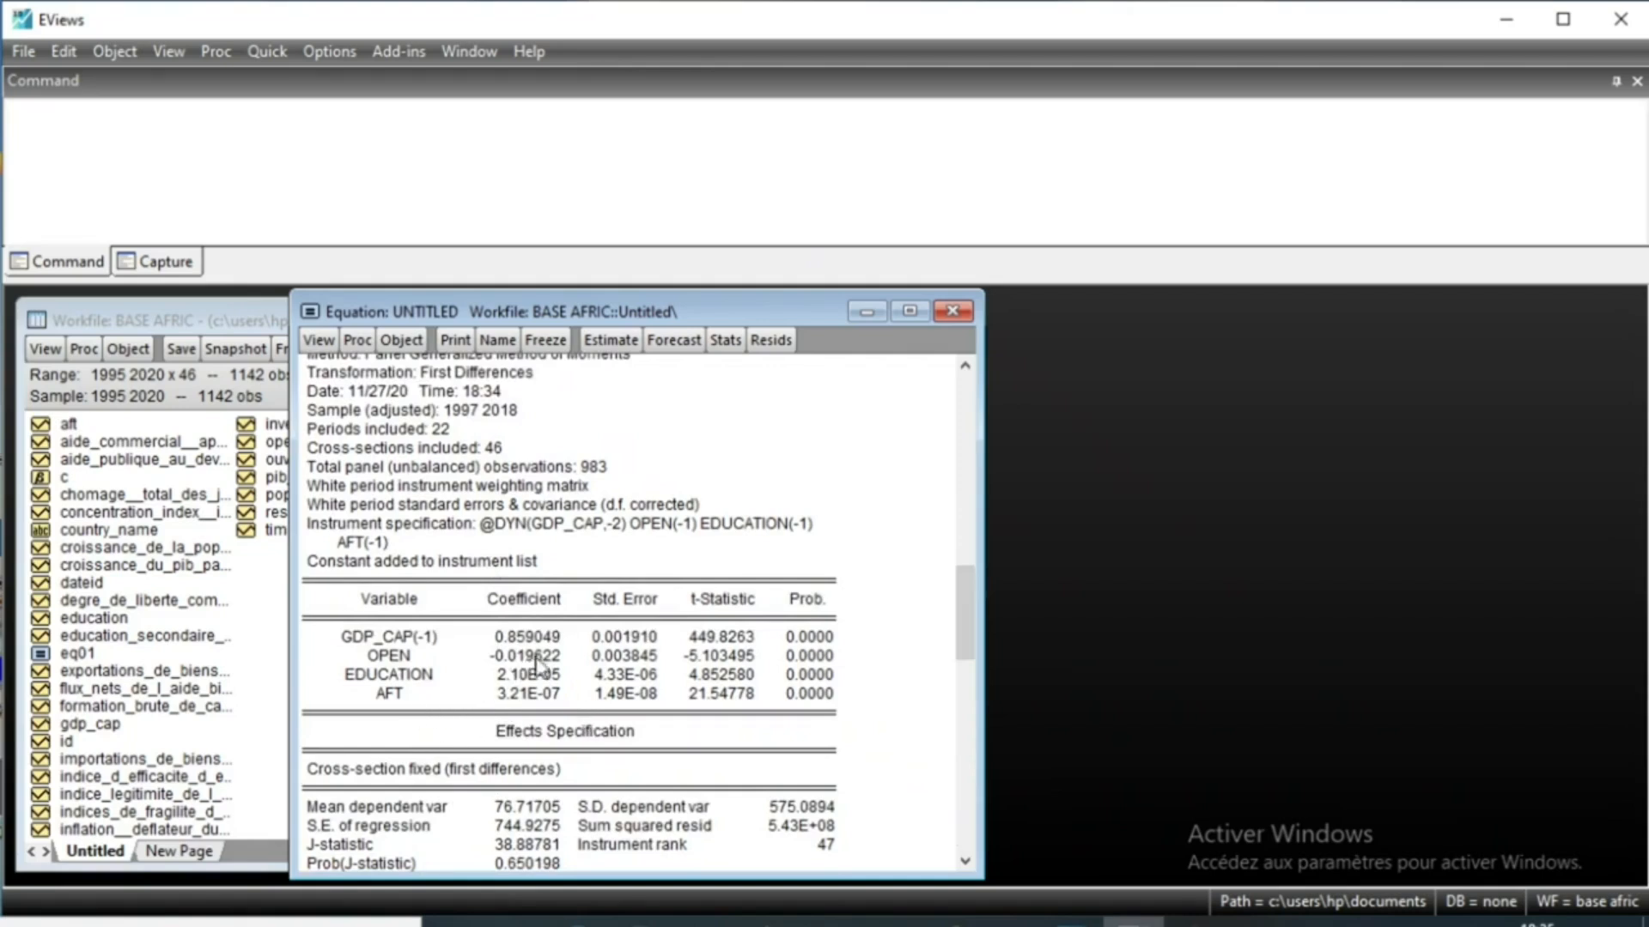
{"action": "scroll", "coordinate": [592, 687], "scroll_direction": "up", "scroll_amount": 1}
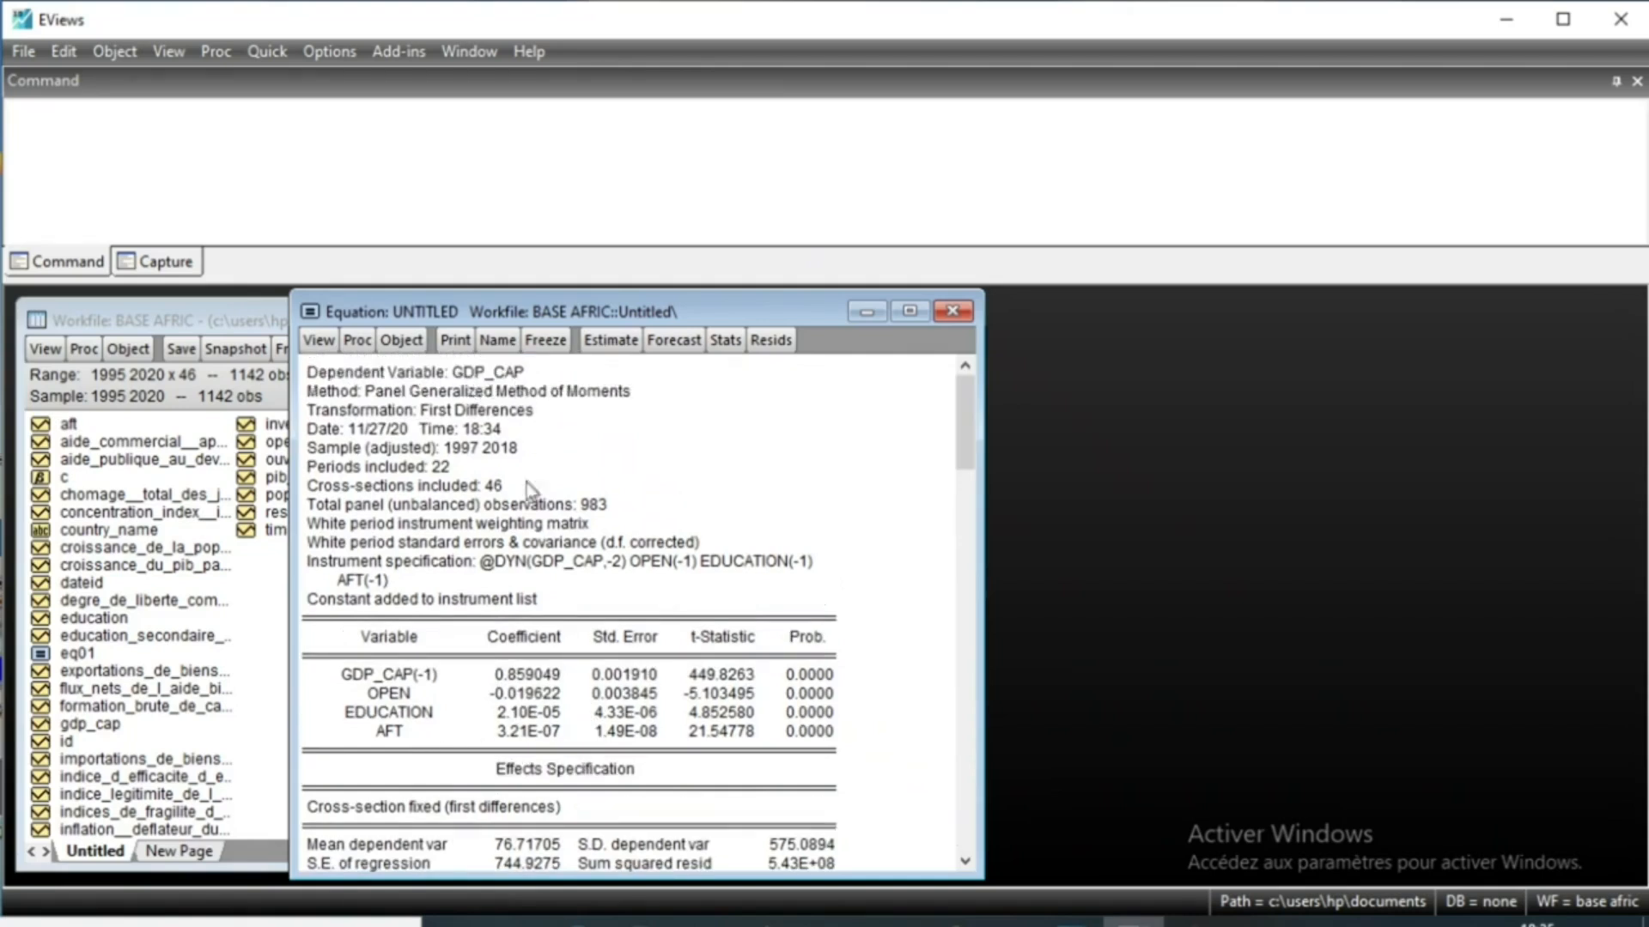
{"action": "scroll", "coordinate": [523, 709], "scroll_direction": "down", "scroll_amount": 1}
{"action": "scroll", "coordinate": [545, 652], "scroll_direction": "up", "scroll_amount": 1}
{"action": "mouse_move", "coordinate": [650, 319]}
{"action": "left_mouse_down"}
{"action": "mouse_move", "coordinate": [665, 300]}
{"action": "mouse_move", "coordinate": [633, 335]}
{"action": "left_mouse_up"}
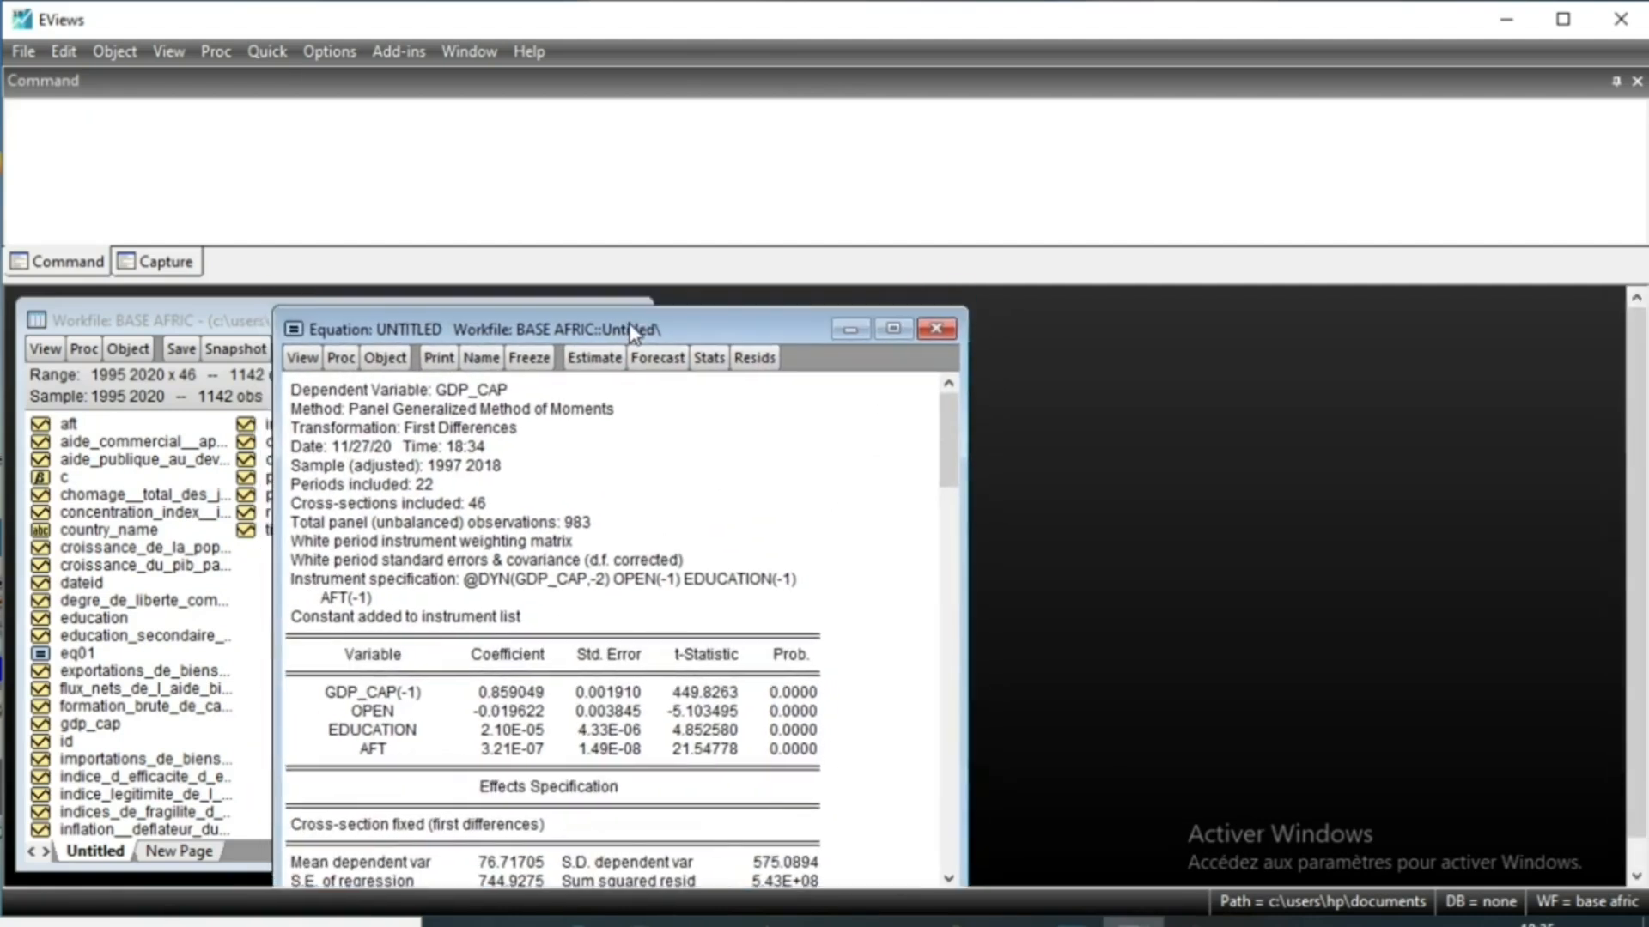